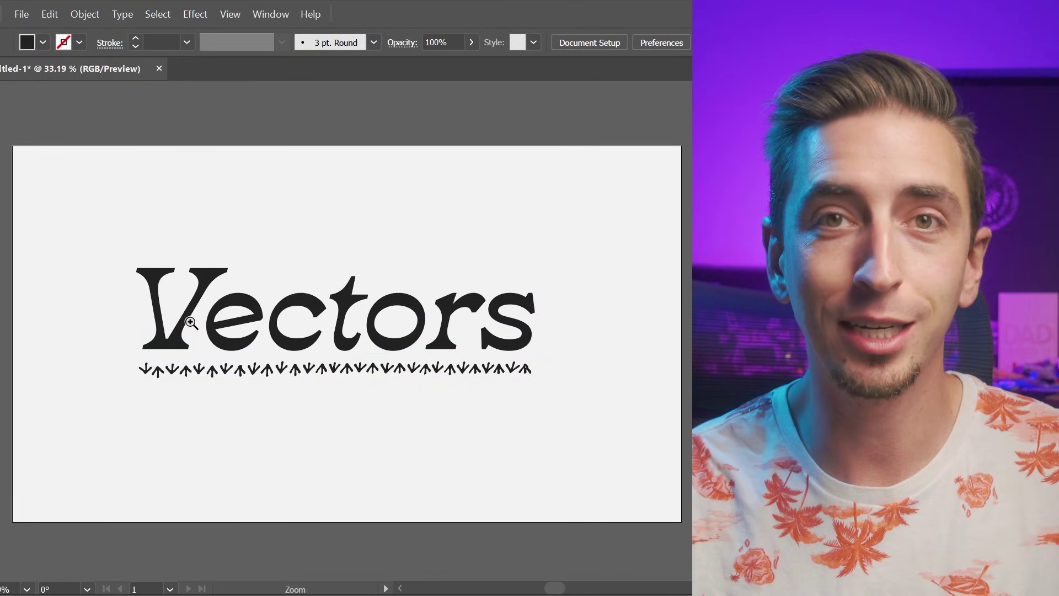
Step: Zoom repeatedly into the Vectors lettering in Illustrator to show its edges stay sharp
click(249, 321)
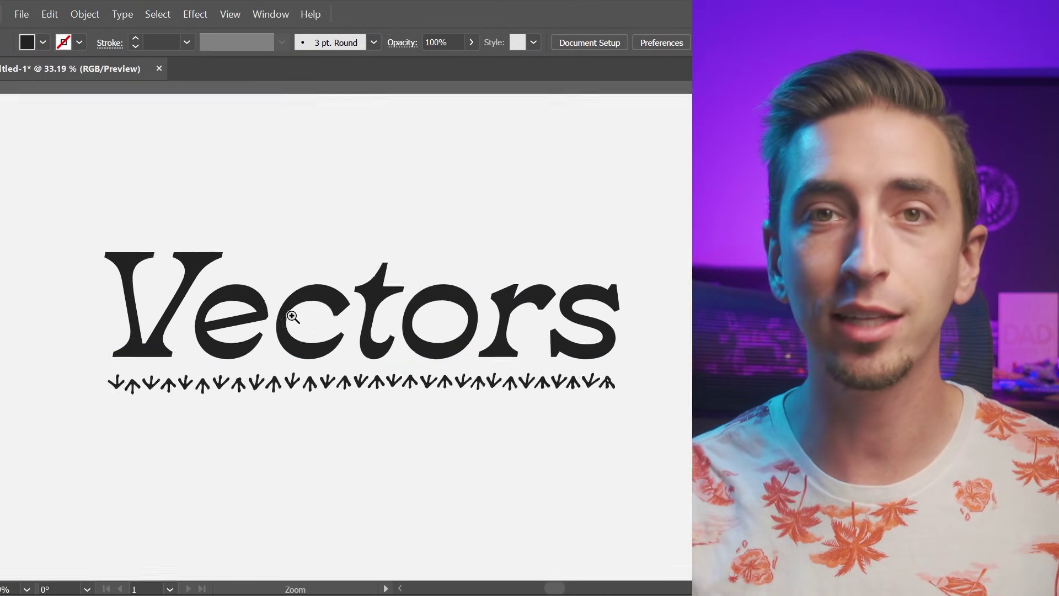
drag(293, 317, 403, 315)
drag(88, 390, 313, 371)
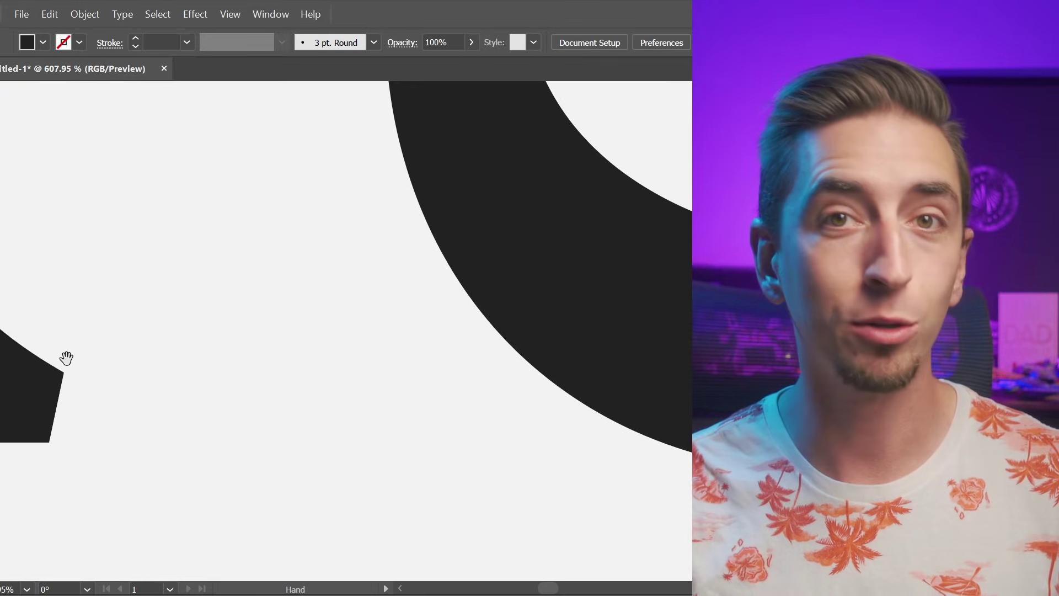
mouse_move(66, 358)
mouse_down()
mouse_move(455, 395)
mouse_move(163, 106)
mouse_up()
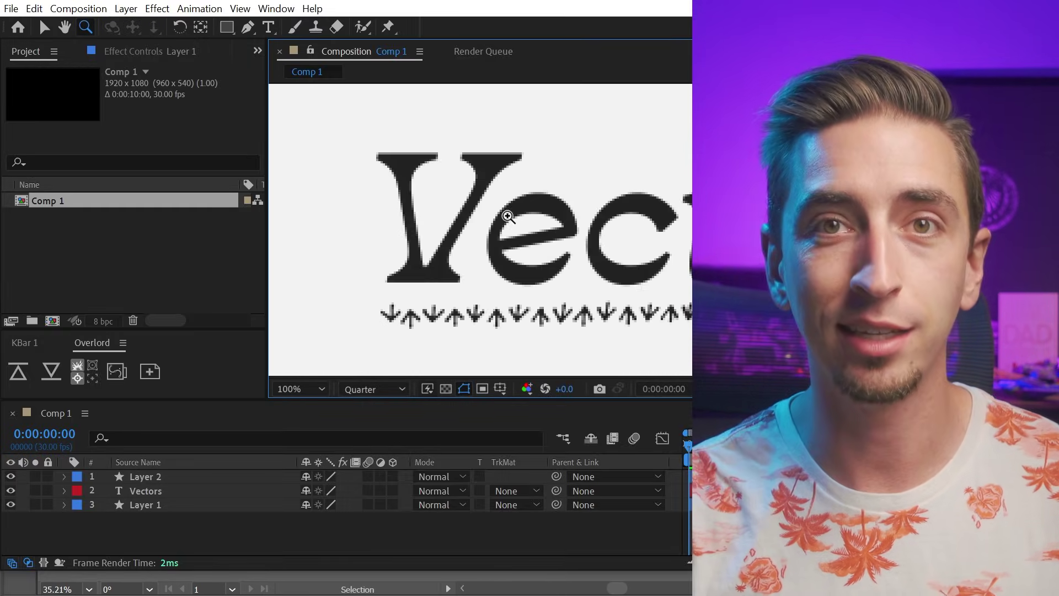
Step: Zoom in on the letter e in Comp 1 with the Zoom tool
click(532, 220)
click(622, 276)
click(603, 237)
click(620, 276)
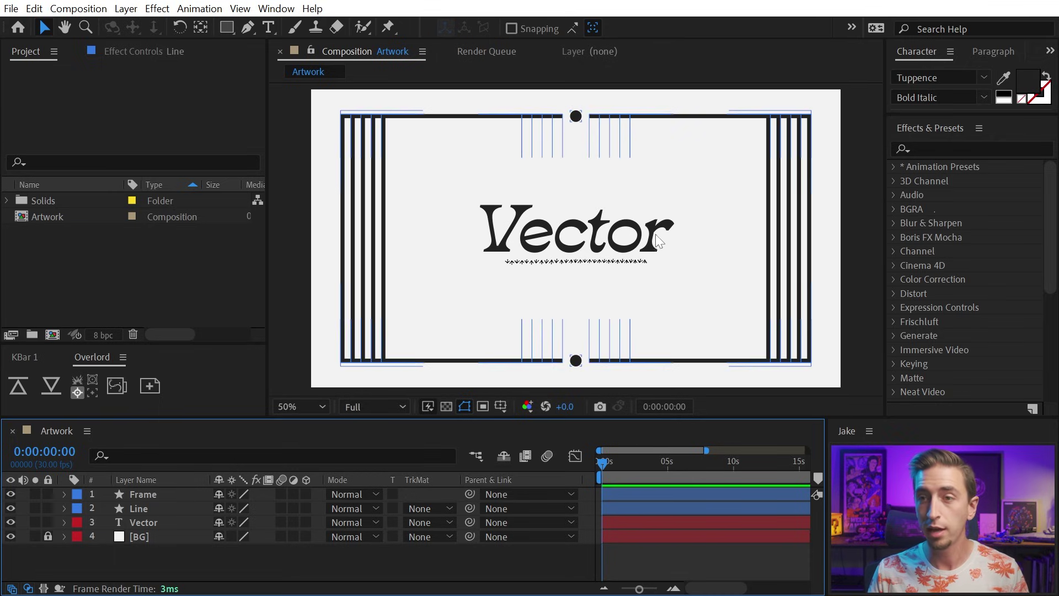
Step: Zoom the Artwork viewer onto the Vector text and pan across its pixelated curves
key(slash)
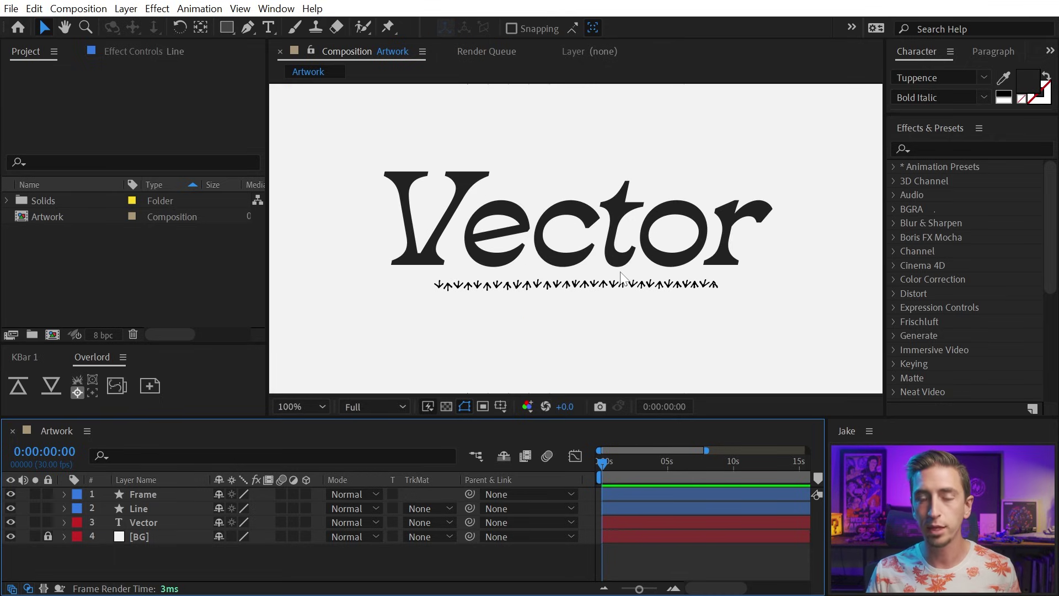
key(comma)
key(comma)
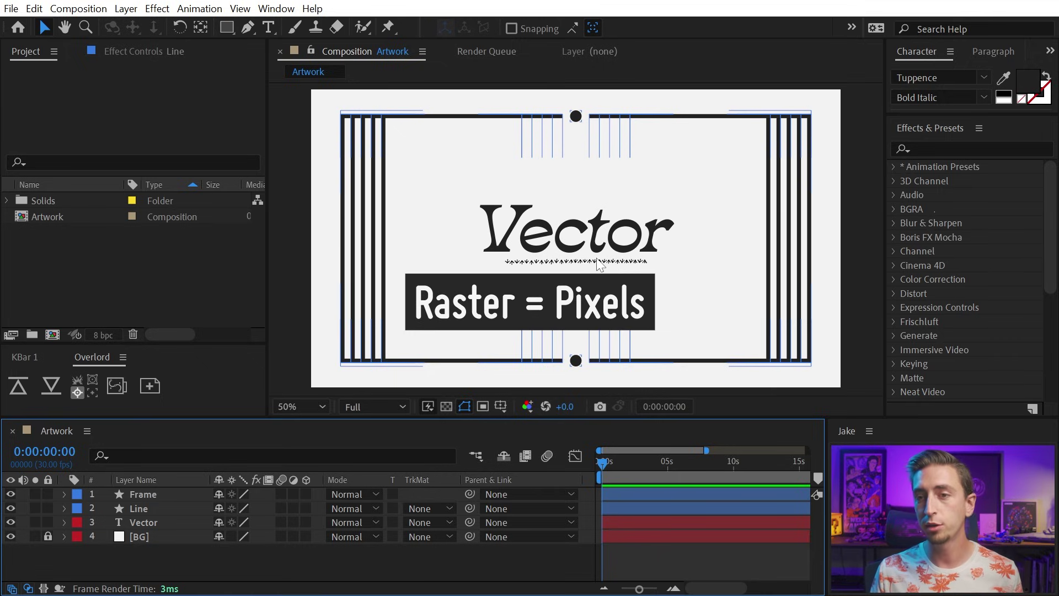
key(period)
key(period)
key(period)
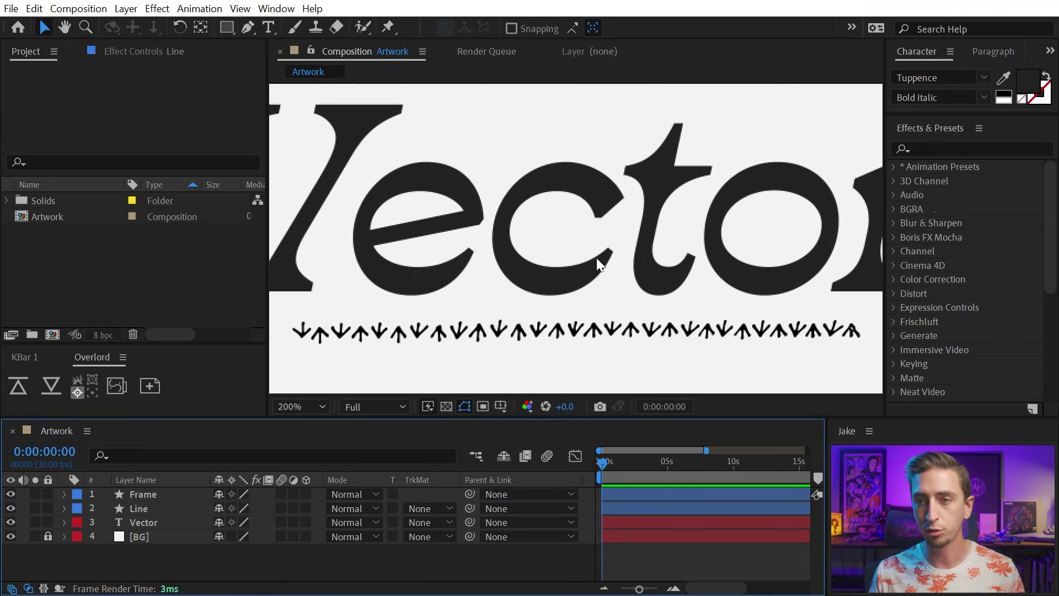
scroll(608, 281, up, 1)
scroll(660, 306, up, 2)
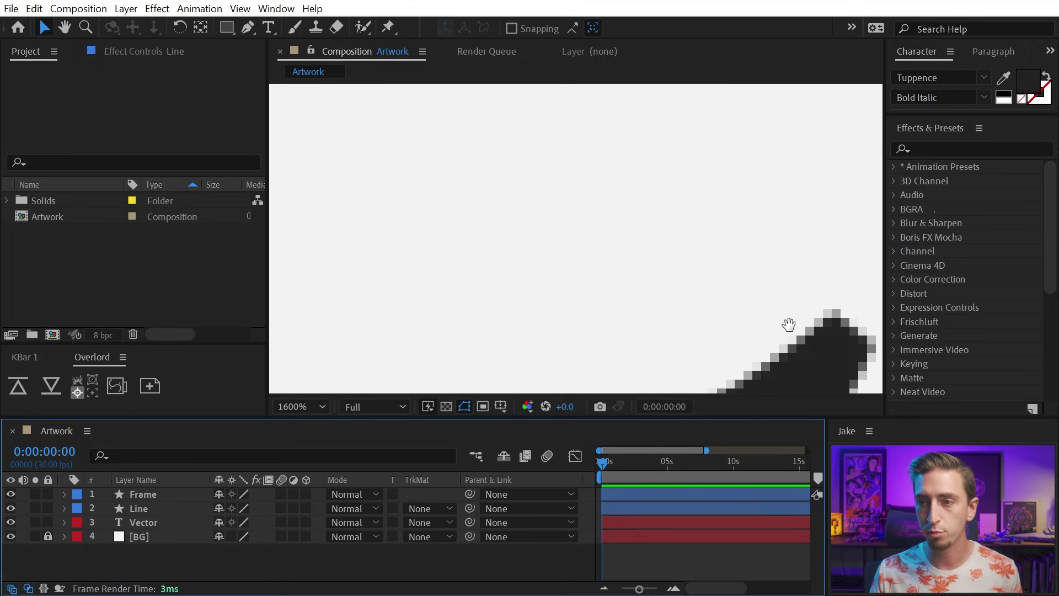
drag(787, 323, 458, 56)
mouse_move(508, 95)
mouse_down()
mouse_move(482, 71)
mouse_move(537, 239)
mouse_move(577, 245)
mouse_up()
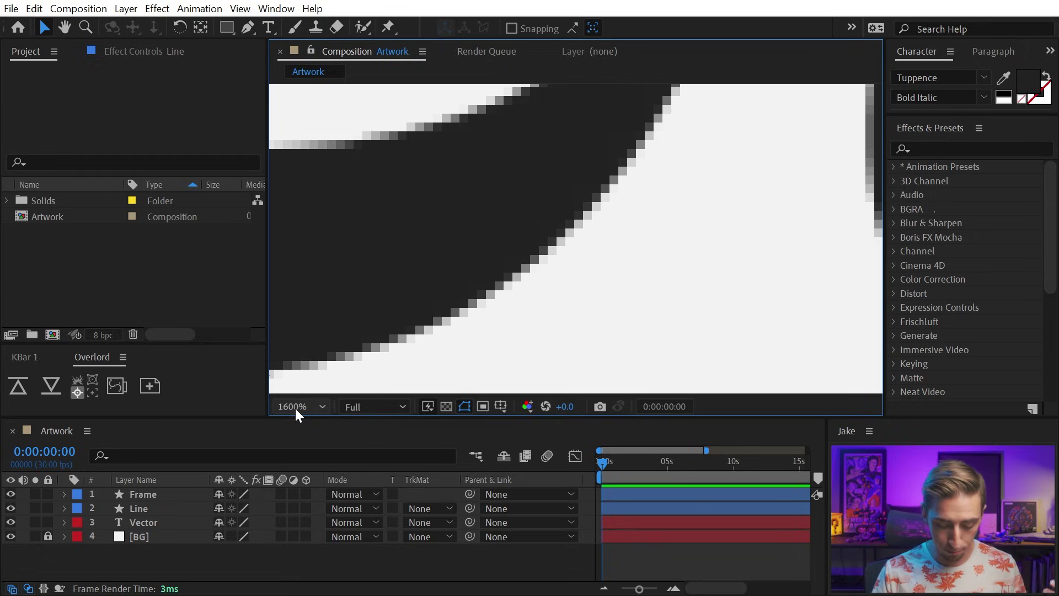
Step: Reset the viewer to 100%, select the Vector layer, and zoom to 200%
key(slash)
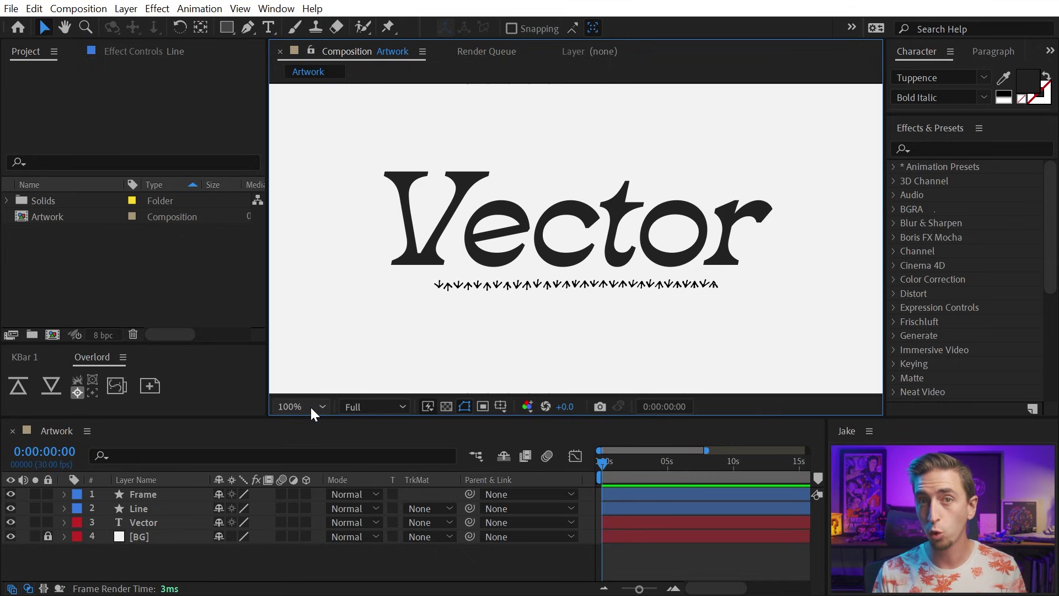
key(KP_3)
key(period)
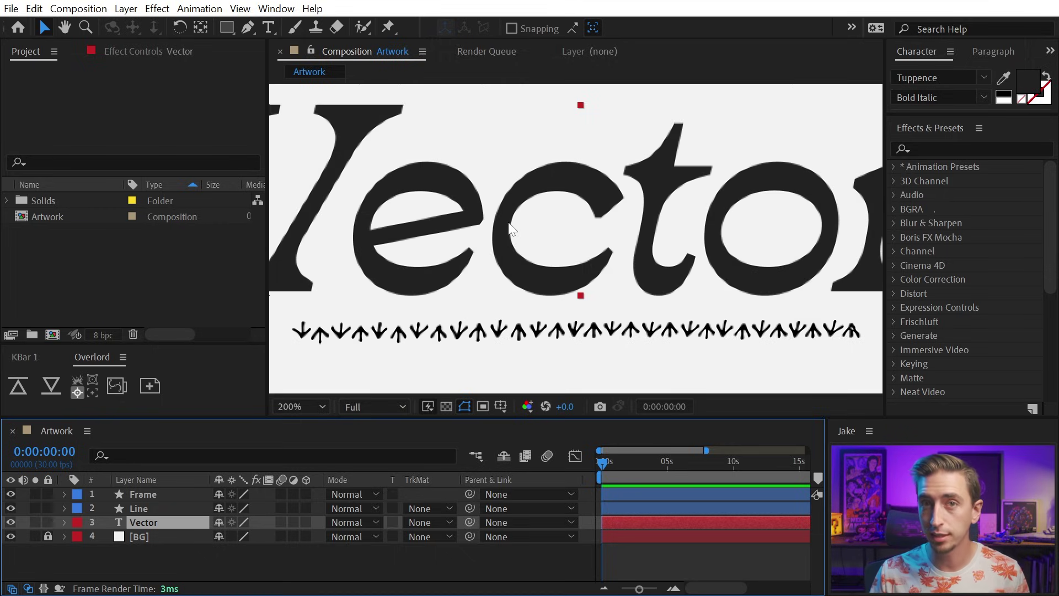
Step: Toggle the Vector layer's Quality switch and compare the lettering at 400% and 800%
click(245, 523)
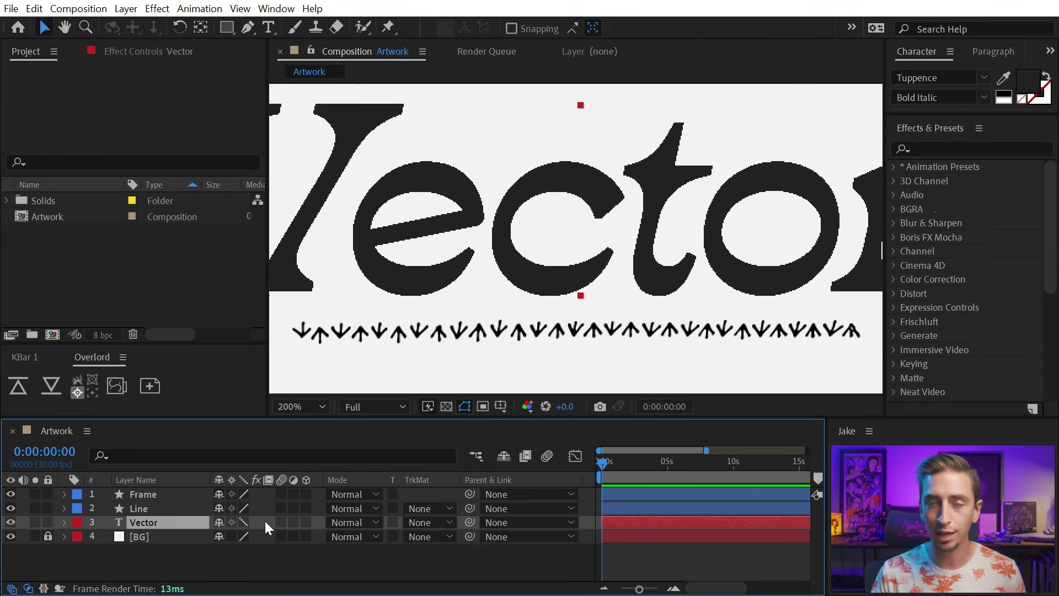
click(246, 508)
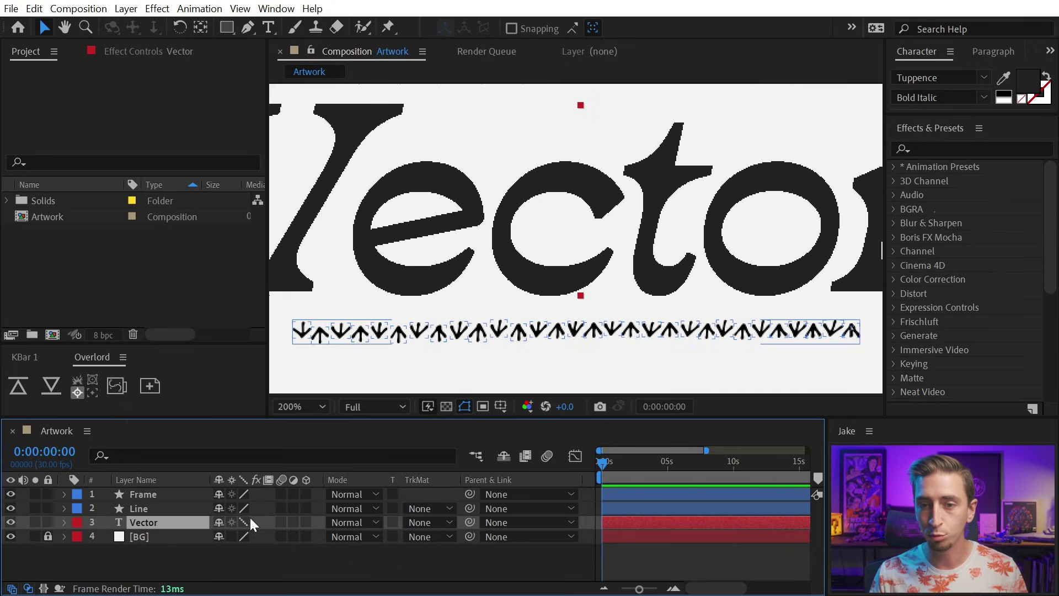
key(period)
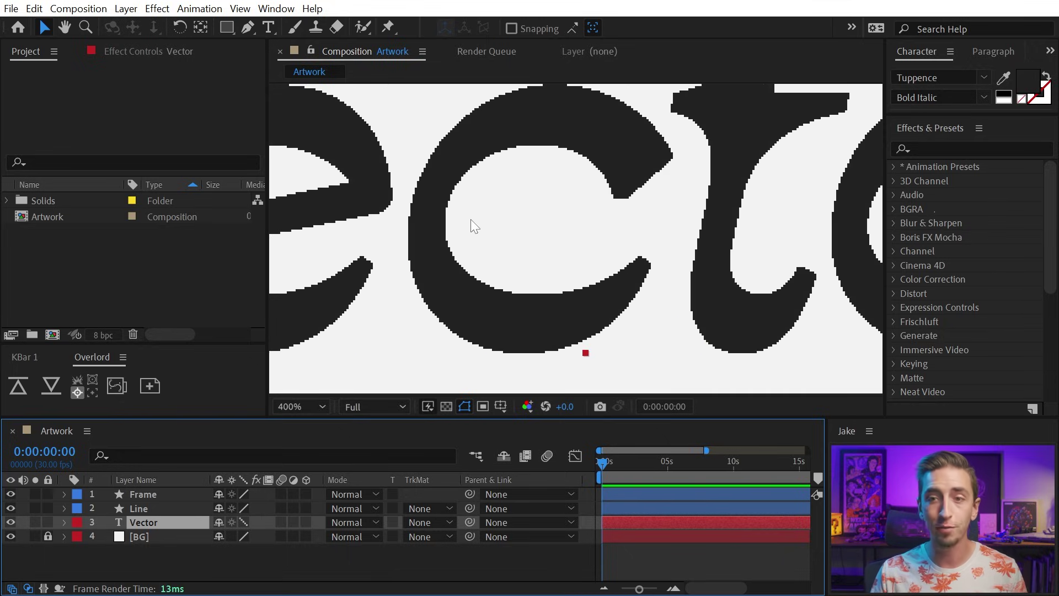
key(period)
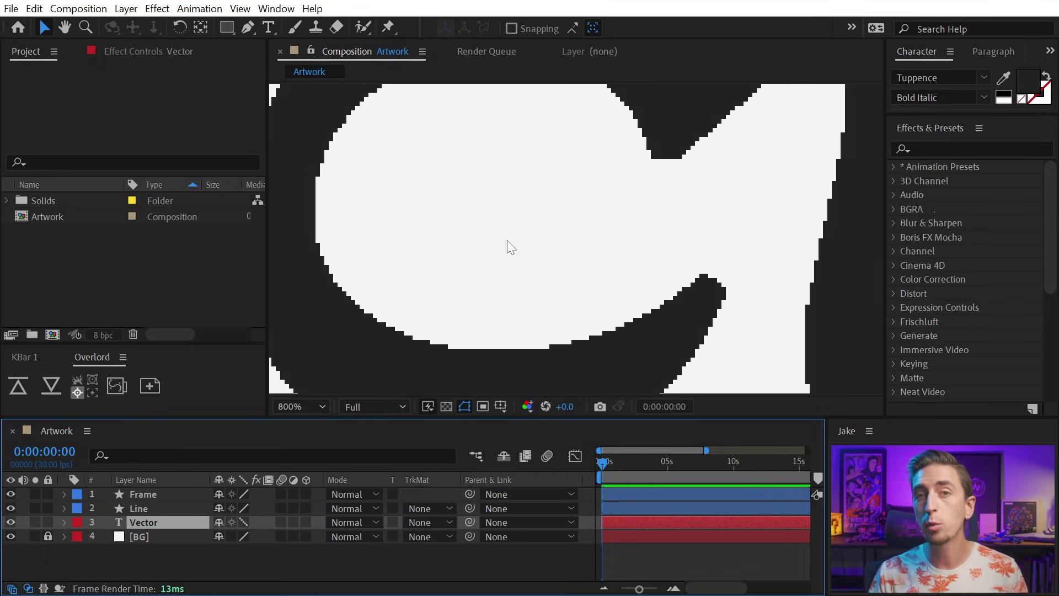
key(comma)
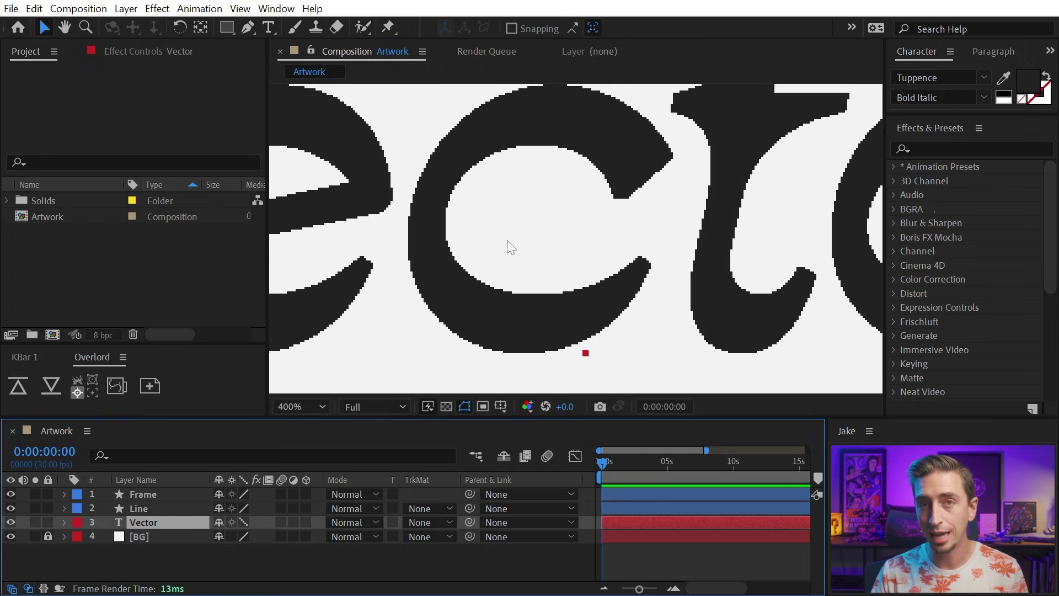
Step: Enable Continuously Rasterize on the Vector layer and set magnification to 100%
click(244, 523)
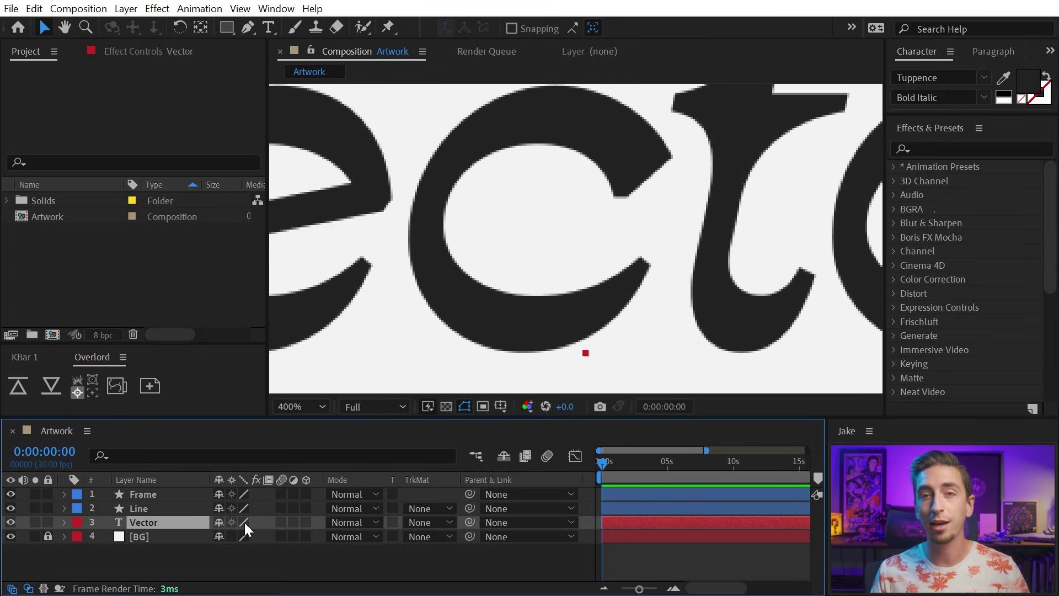
click(300, 409)
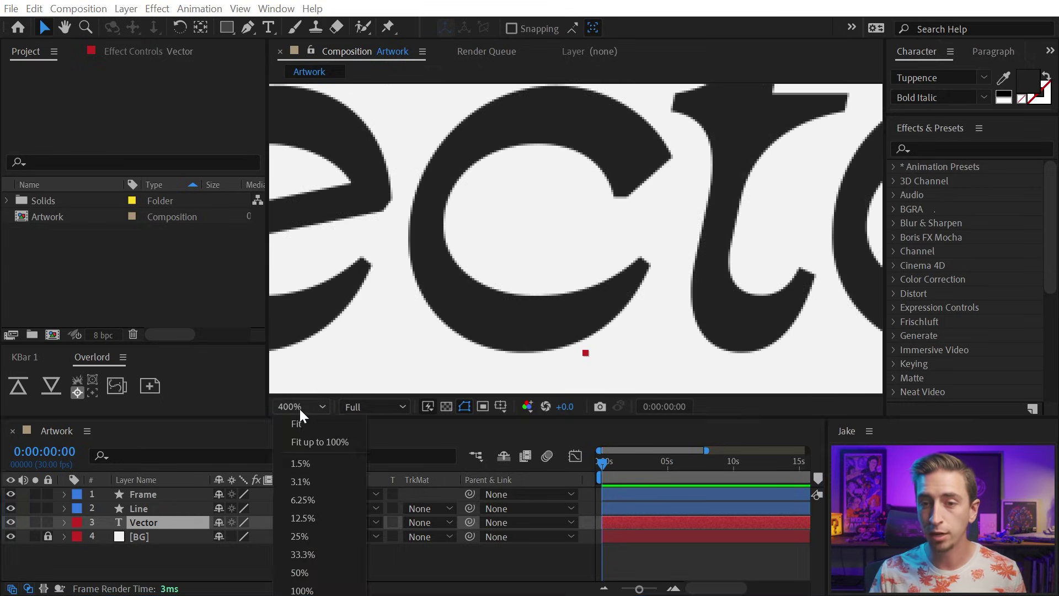
click(340, 589)
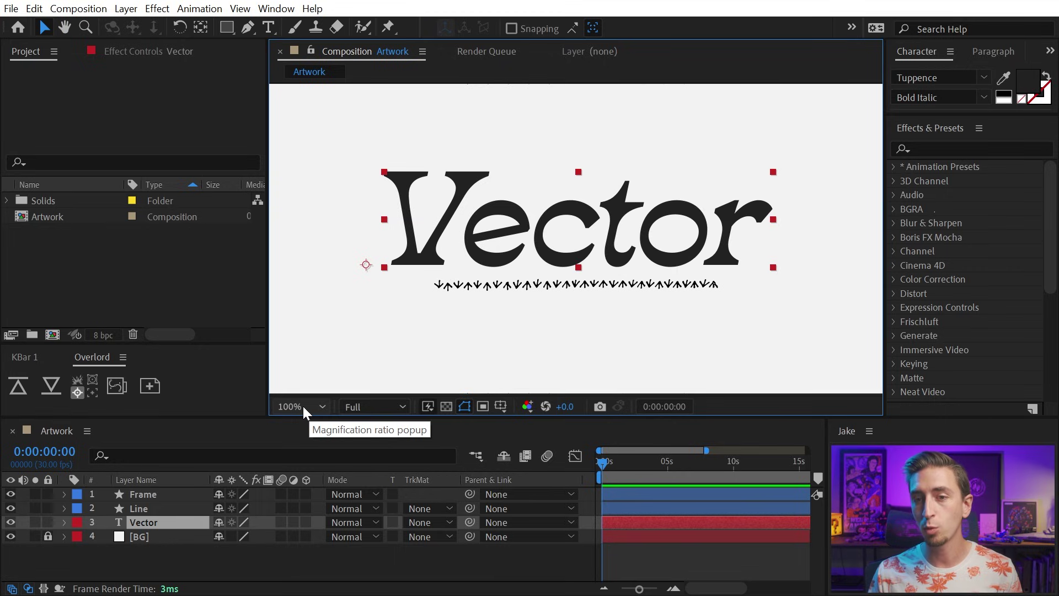
Step: Set preview resolution to Half and compare the lettering at 400% and 200%
click(369, 407)
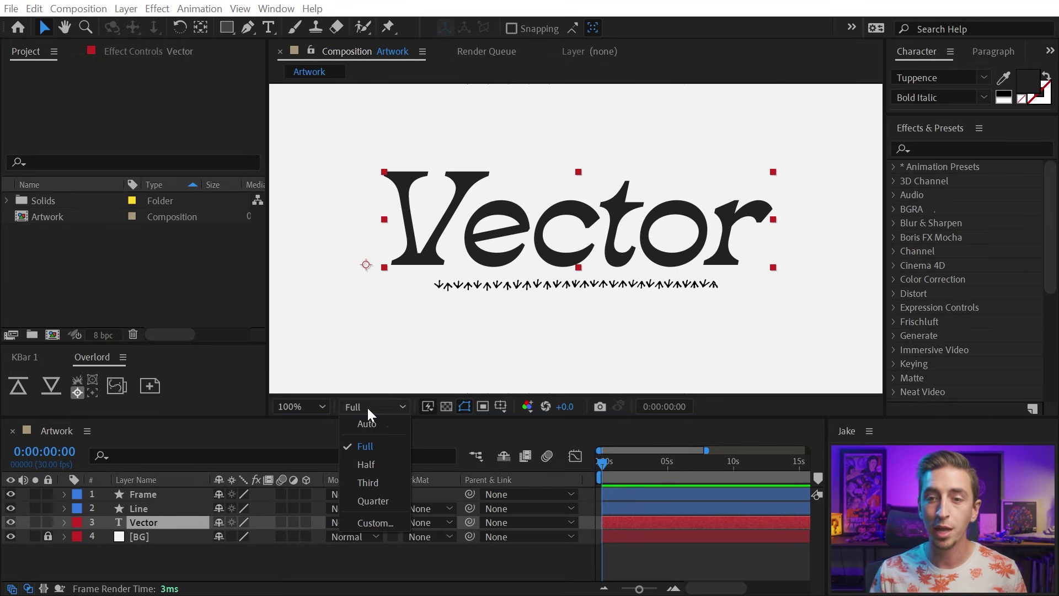
click(388, 461)
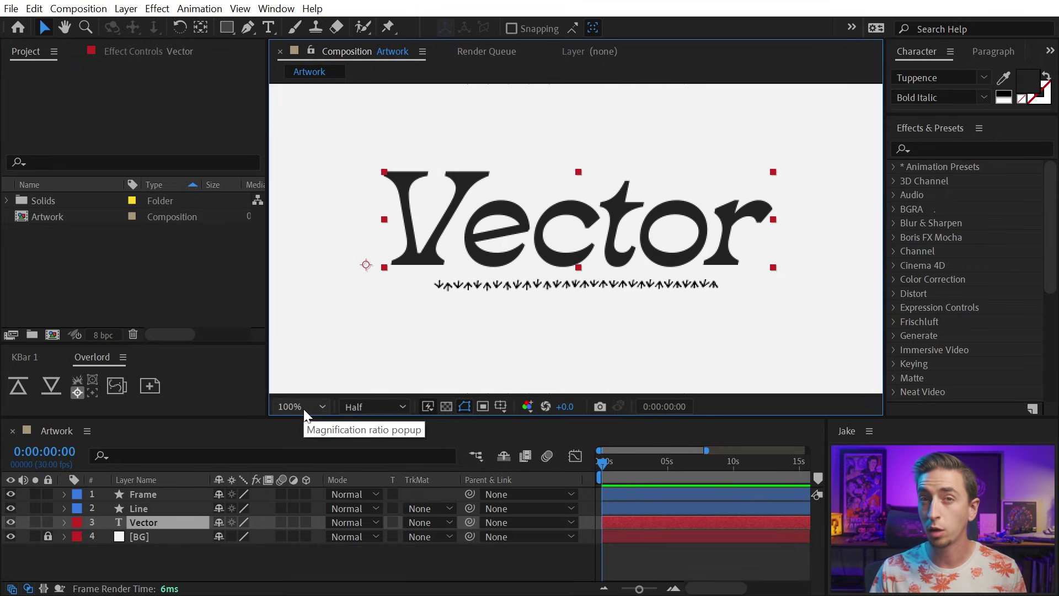
key(comma)
key(comma)
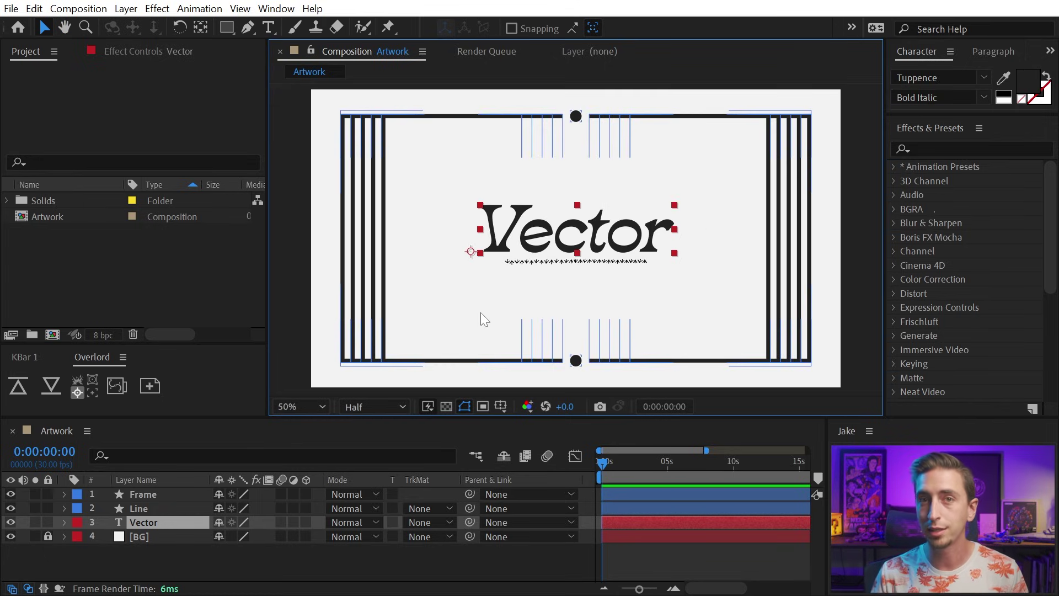
key(period)
key(period)
key(period)
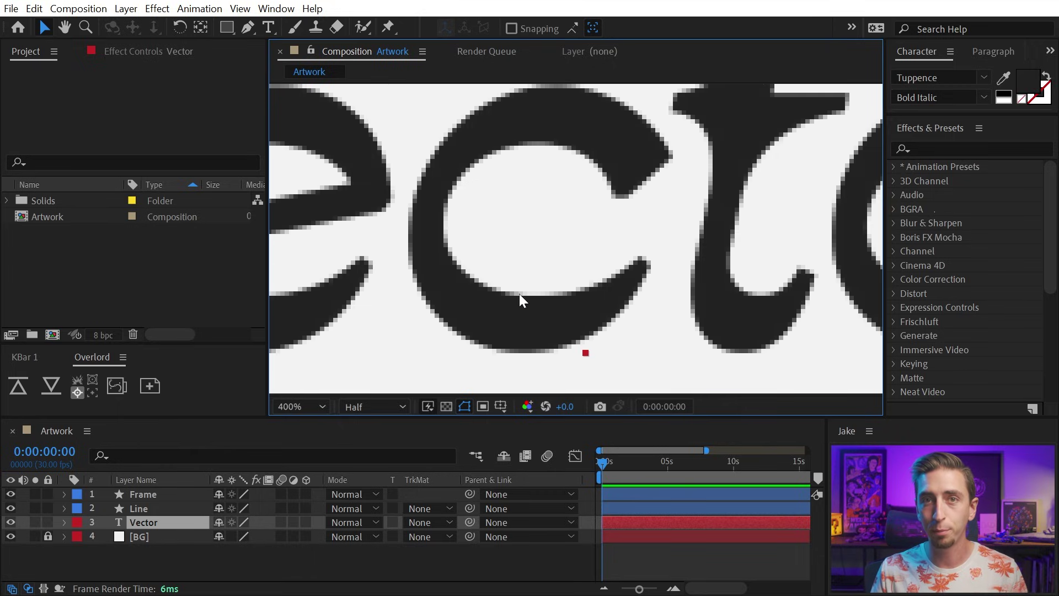
key(comma)
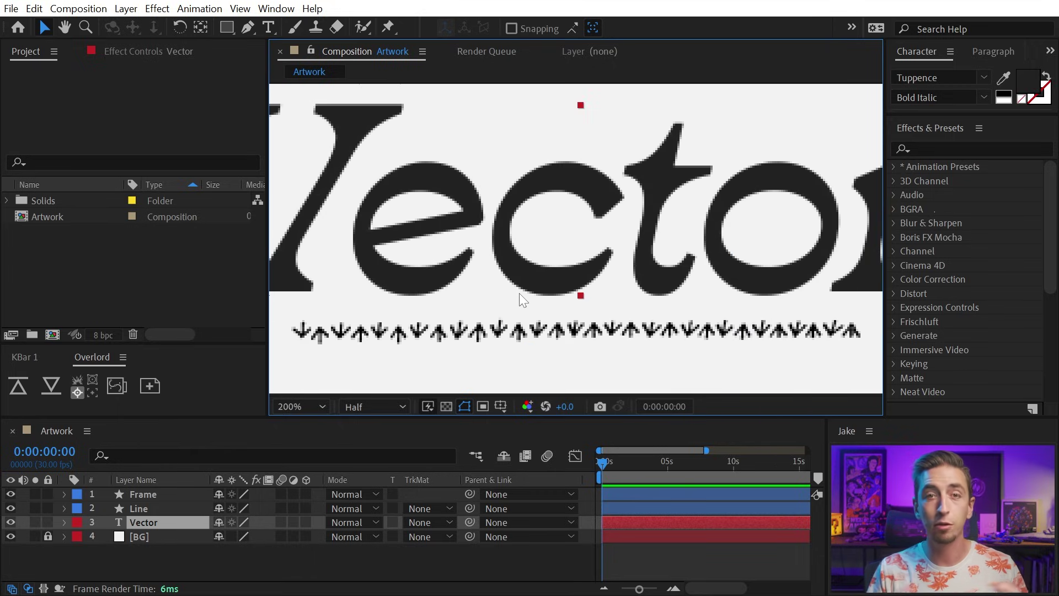
Step: Drop the preview resolution to Quarter, then switch it to Full
click(374, 407)
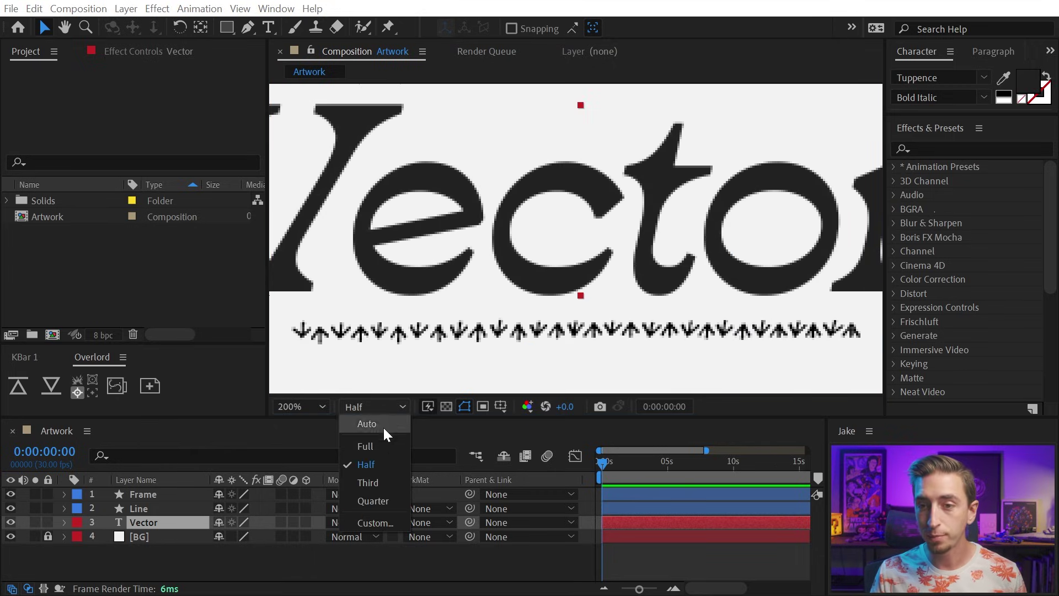
click(380, 500)
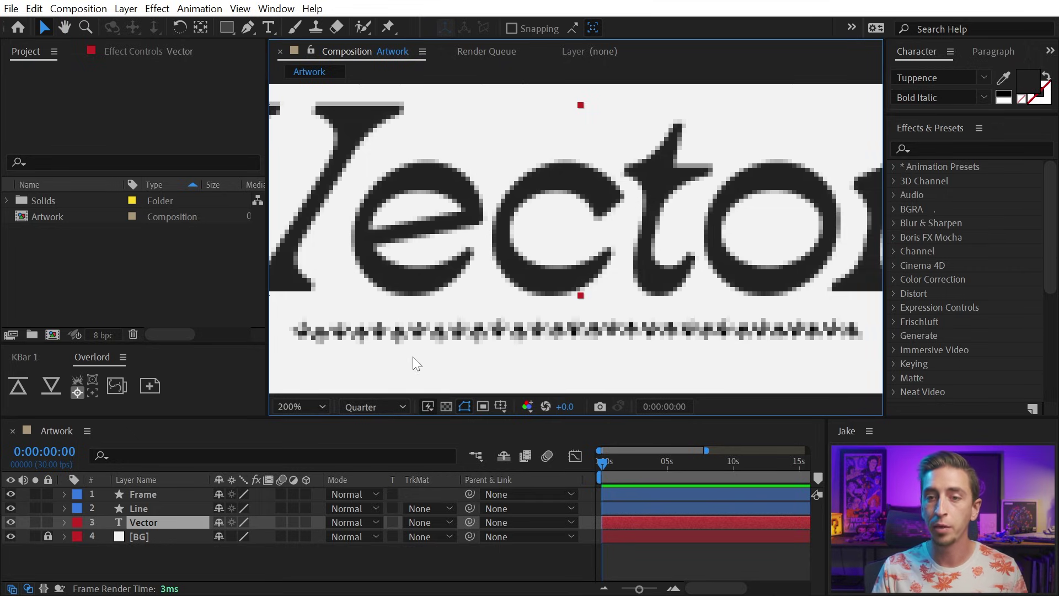
click(380, 406)
click(377, 446)
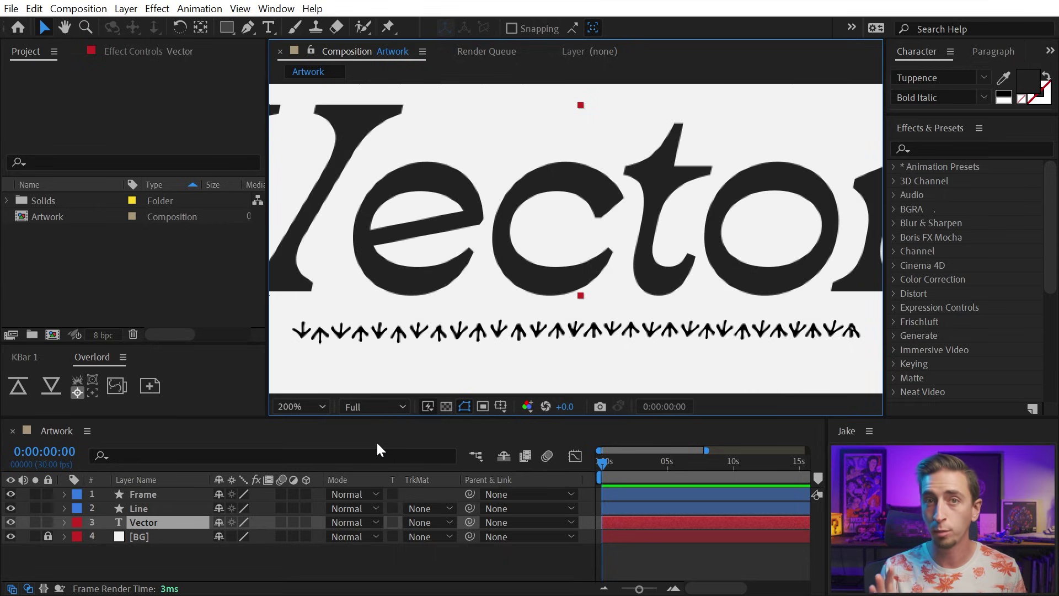
Step: Set magnification to 100%, deselect the Vector layer, then fit the composition in view
click(322, 406)
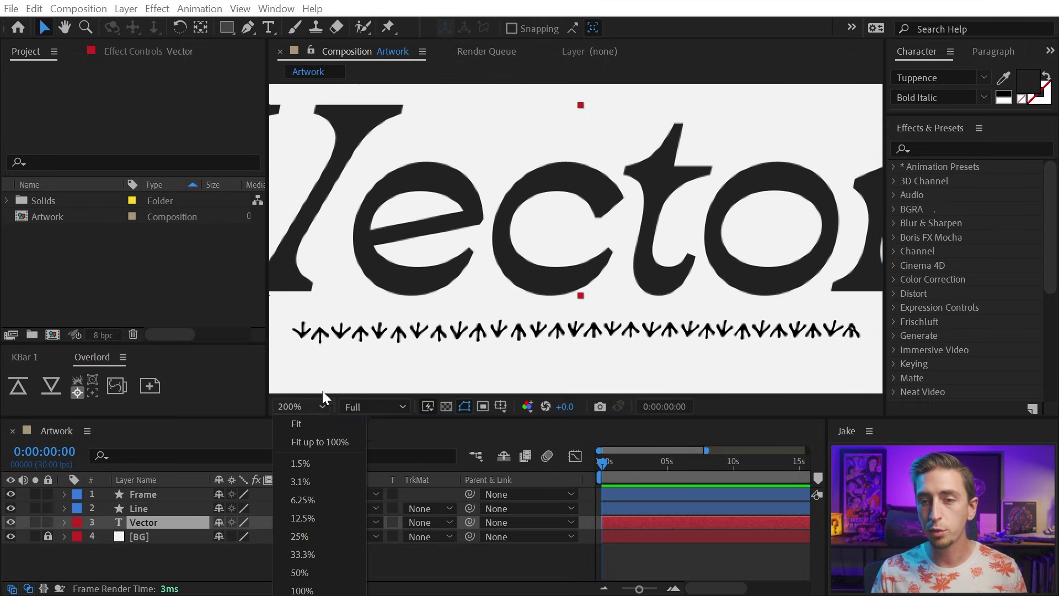
click(323, 590)
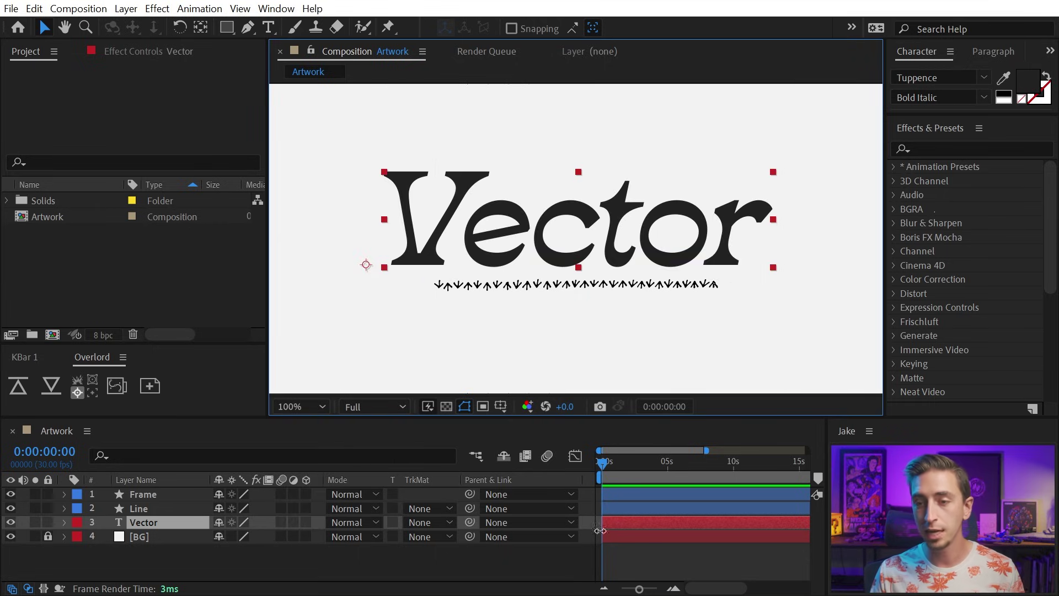
click(613, 563)
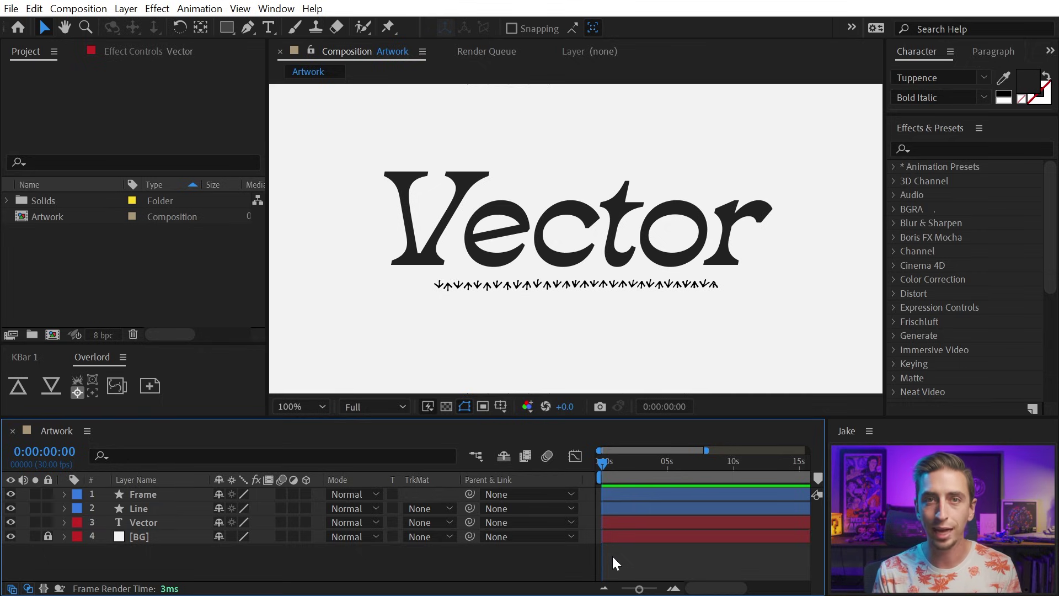
click(300, 406)
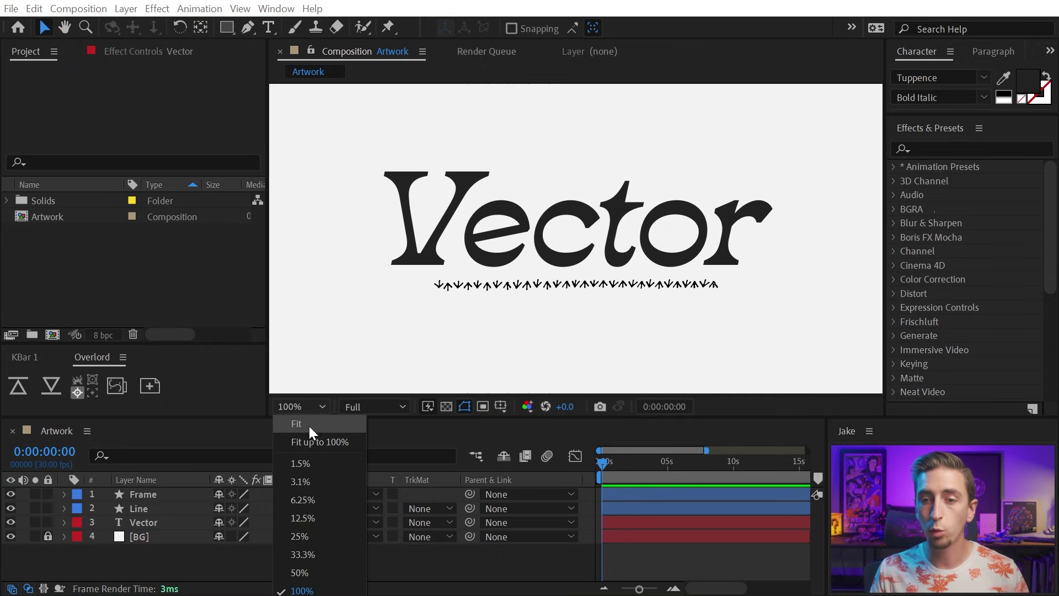
click(301, 440)
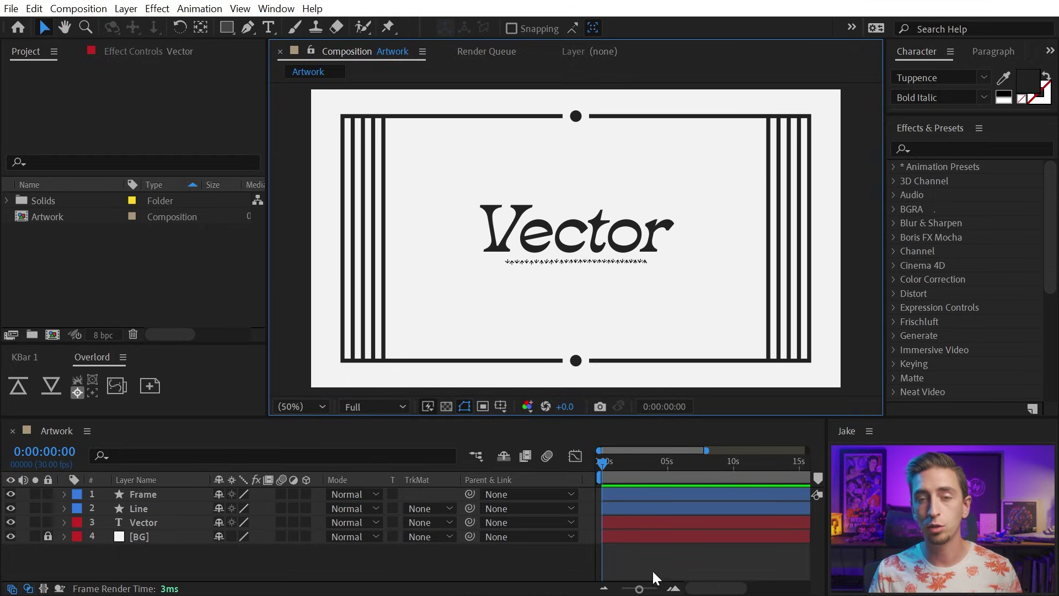
Step: Maximize the Composition panel with the tilde key and deselect all layers
key(ctrl+a)
key(grave)
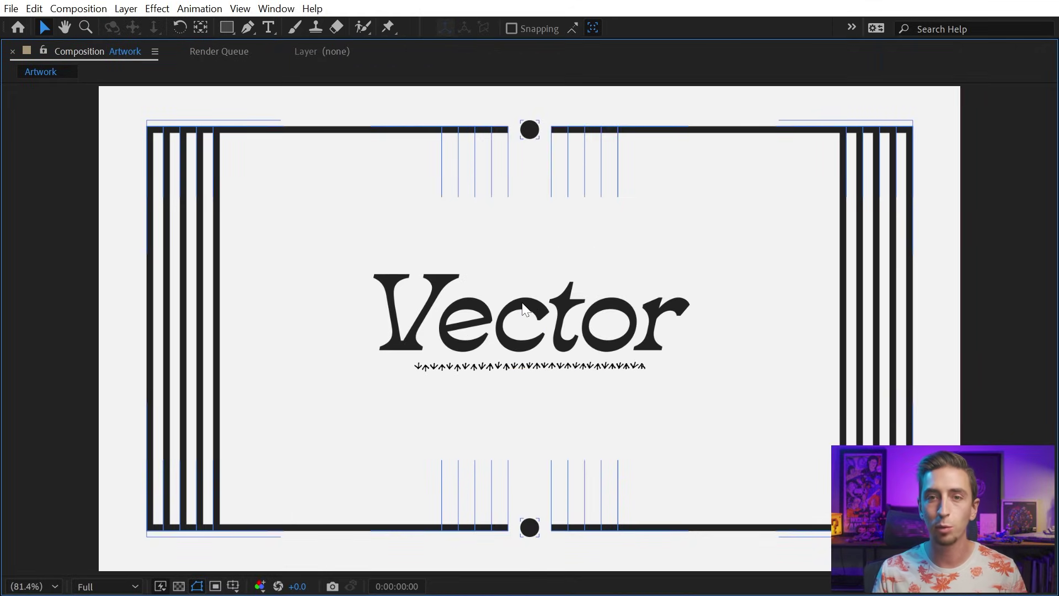
click(259, 339)
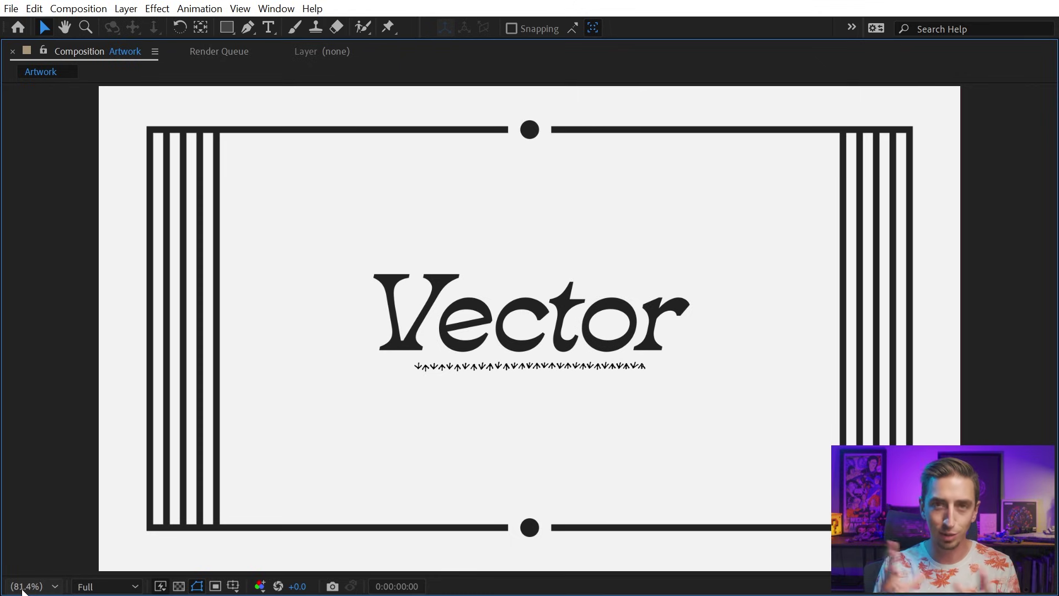
Step: Select and deselect the frame line layers, then restore the normal workspace with tilde
key(ctrl+a)
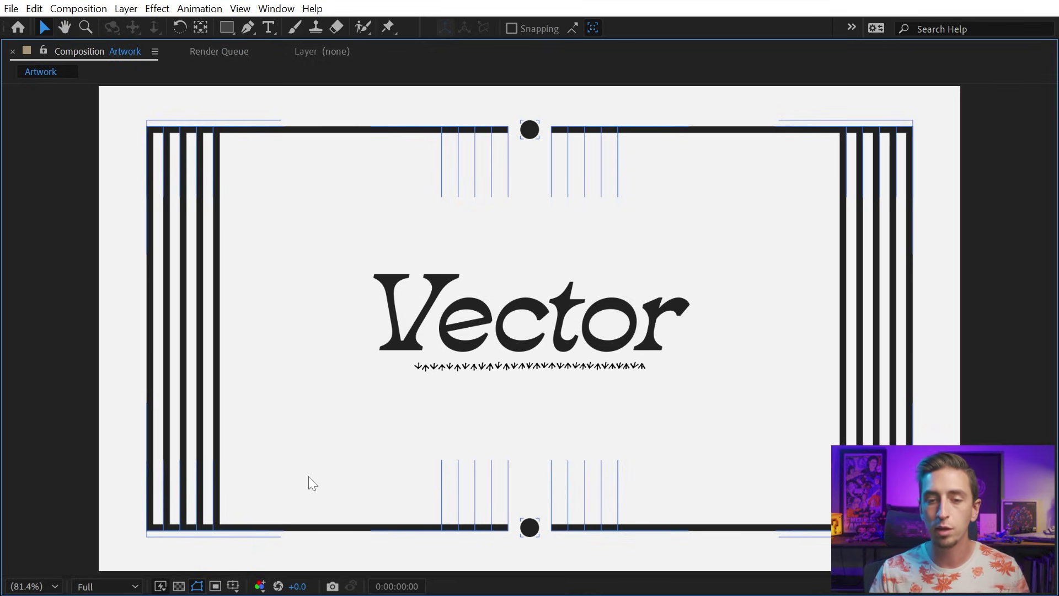
click(308, 476)
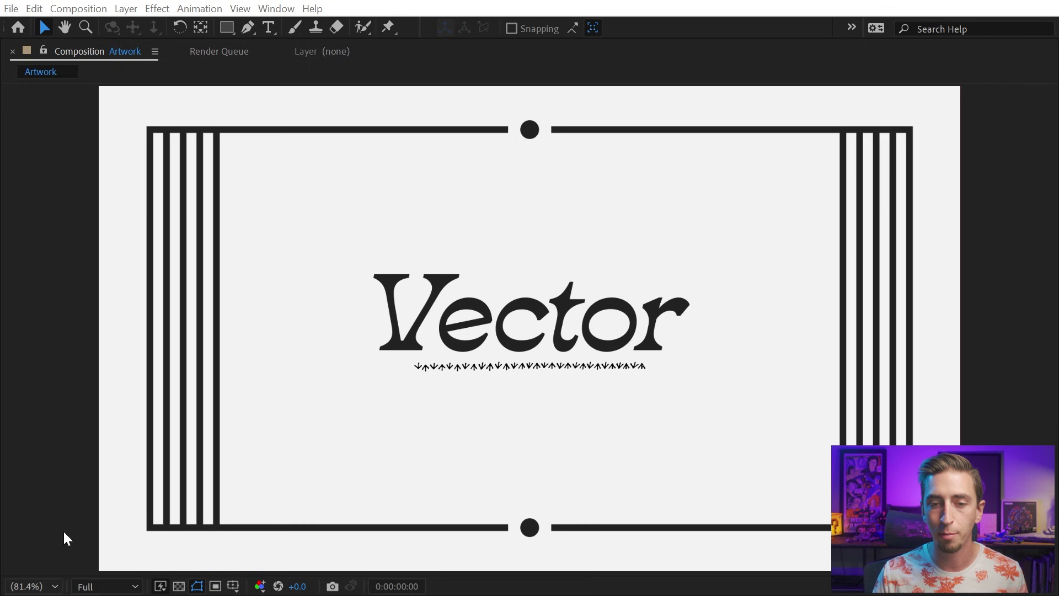
key(grave)
scroll(577, 227, up, 2)
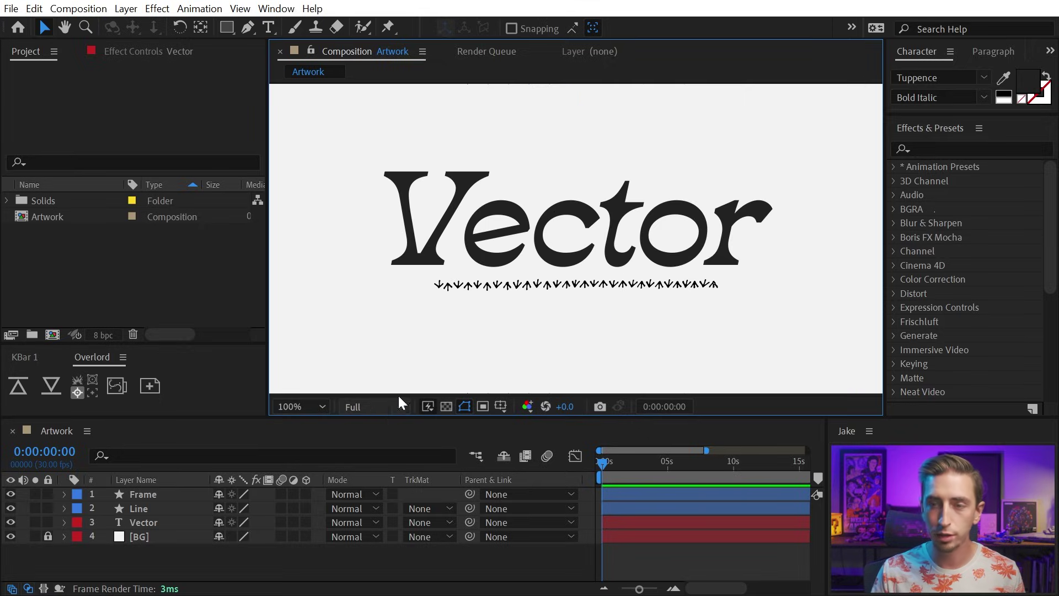
Step: Scale the Vector text layer up by its corner handle and pan to a blocky letter edge
click(142, 519)
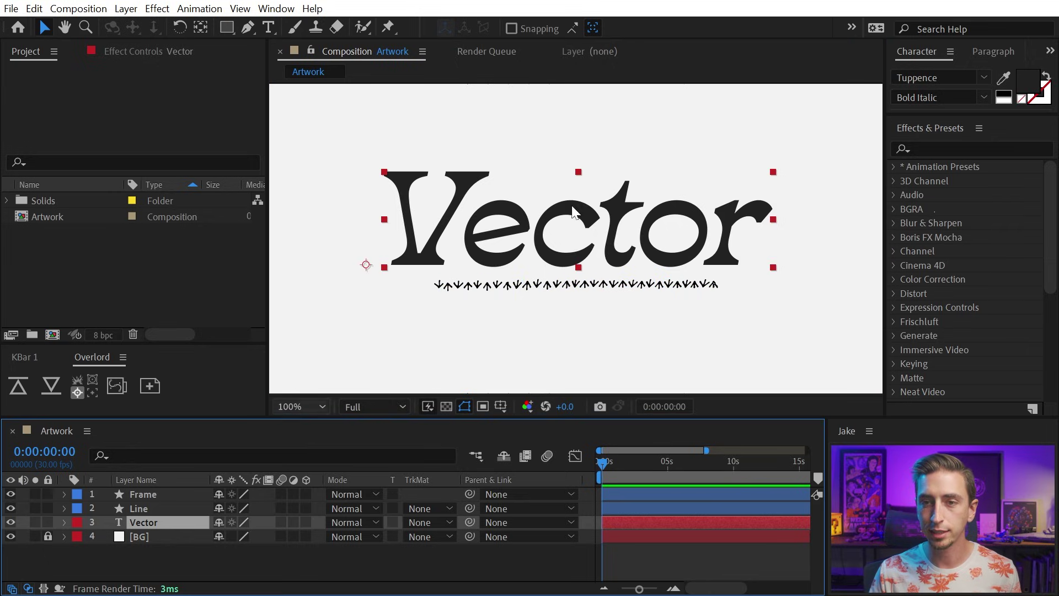
drag(579, 172, 838, 31)
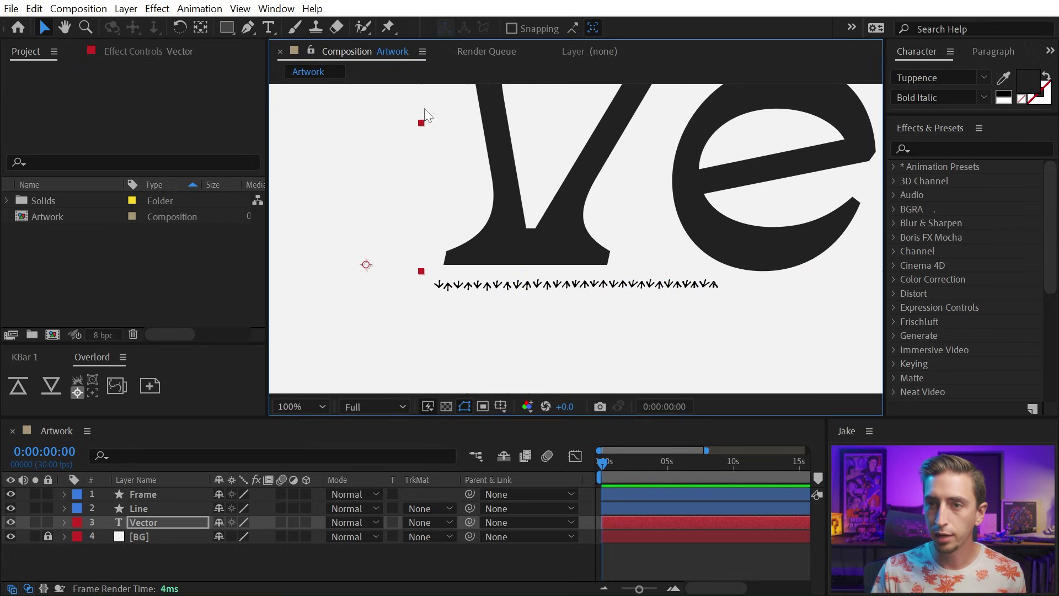
mouse_move(421, 129)
mouse_down()
mouse_move(356, 381)
mouse_move(623, 236)
mouse_up()
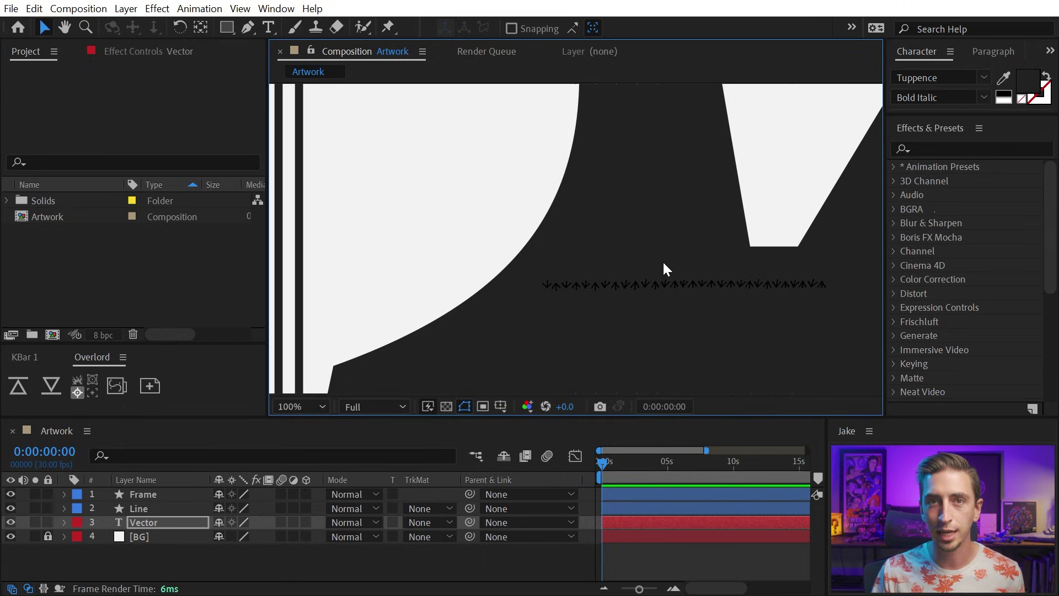
scroll(546, 213, up, 8)
mouse_move(365, 164)
mouse_down()
mouse_move(665, 241)
mouse_move(639, 258)
mouse_up()
key(v)
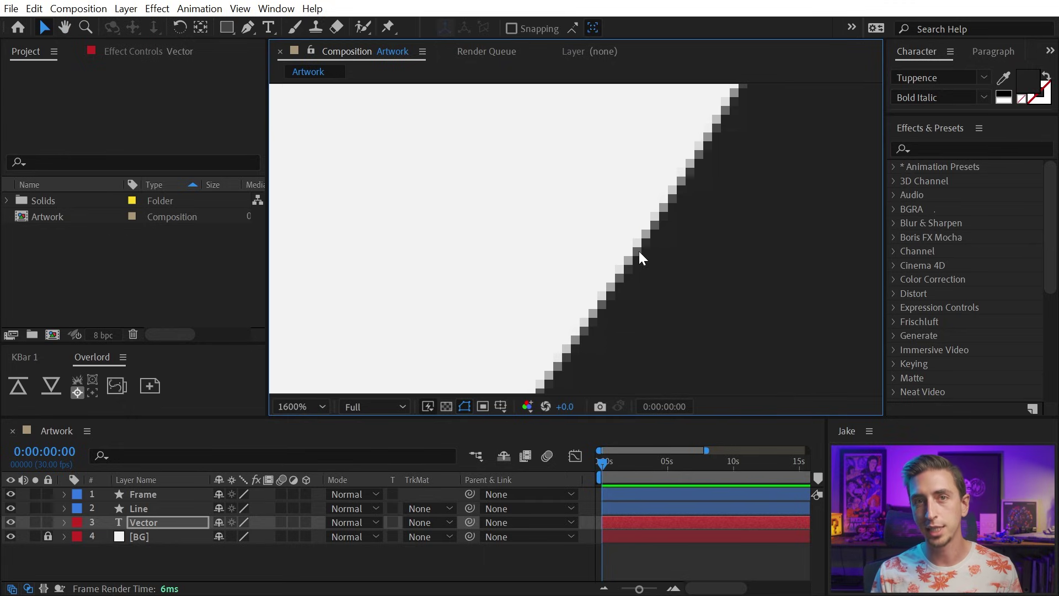
scroll(488, 222, up, 3)
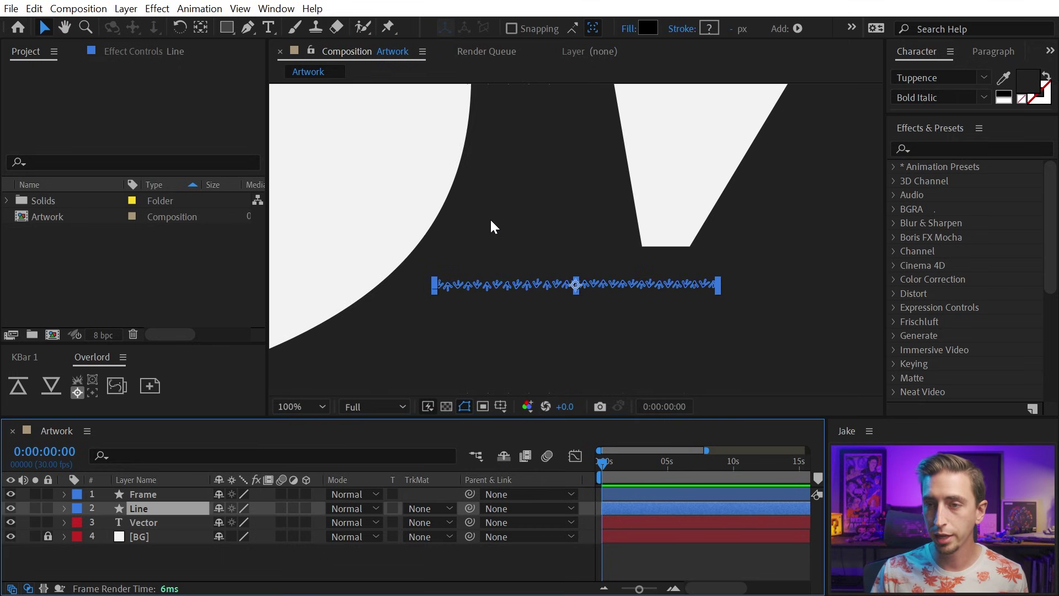
Step: Scale the Line arrow row up hugely, then fit the composition in view and deselect
drag(572, 291, 582, 454)
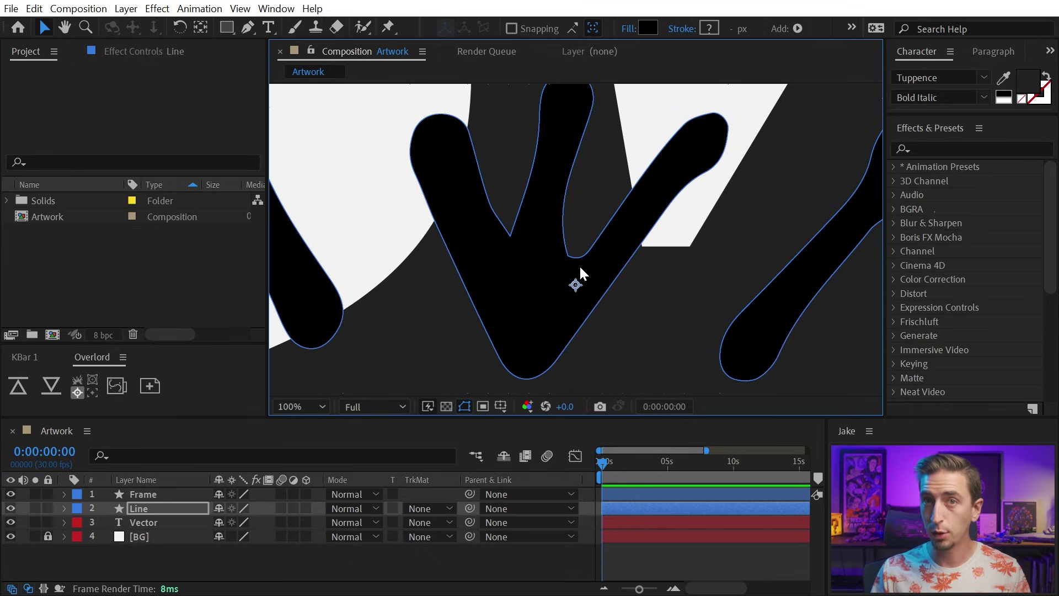
click(658, 554)
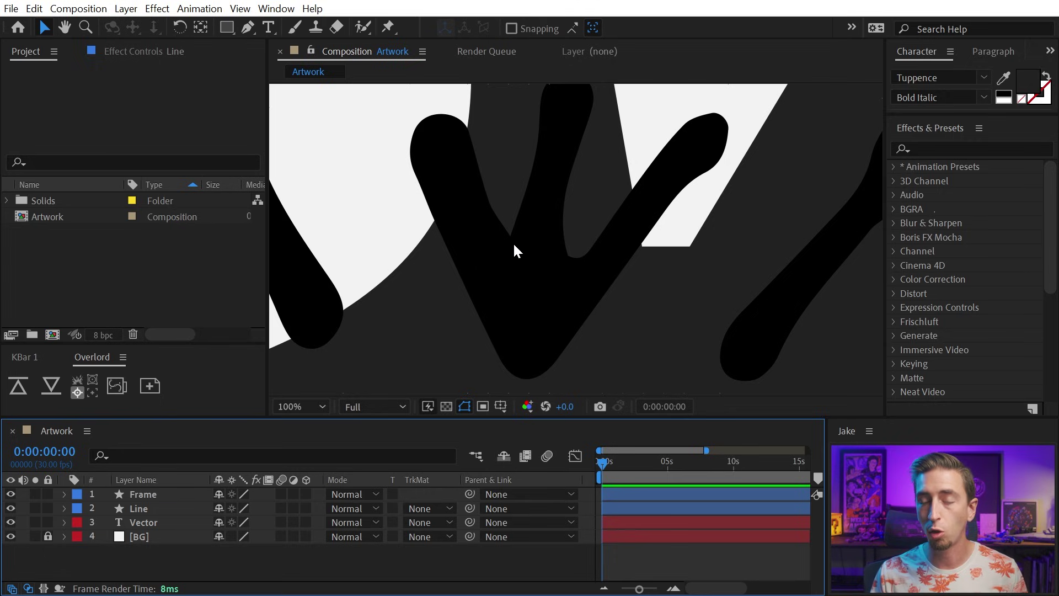
drag(512, 241, 428, 172)
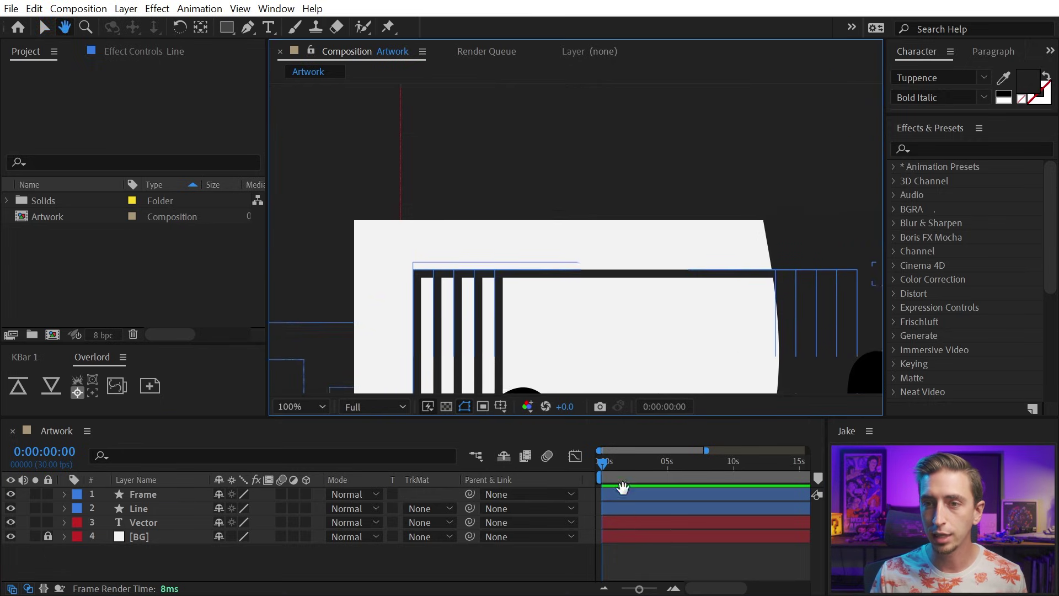
click(429, 173)
key(shift+slash)
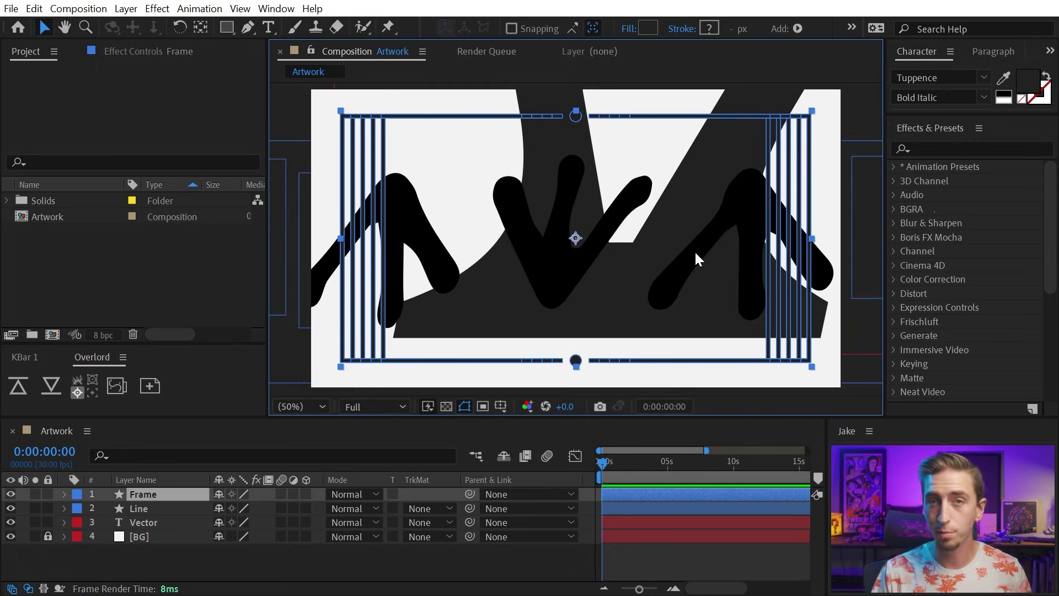
click(704, 563)
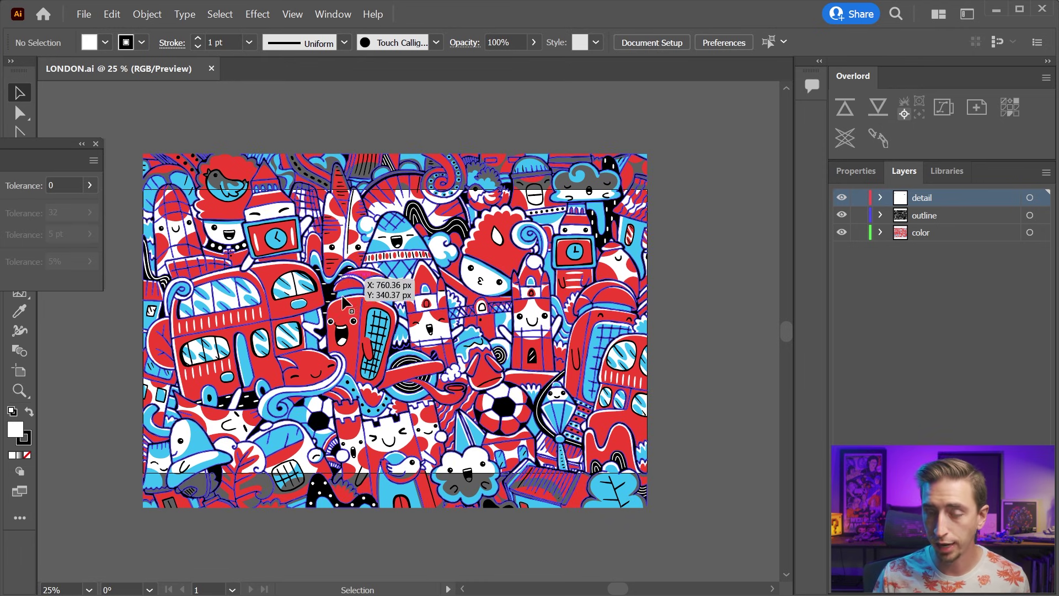
Step: Zoom far into an outline edge of the LONDON artwork, then fit it back in view
key(z)
drag(344, 273, 514, 295)
drag(223, 253, 341, 141)
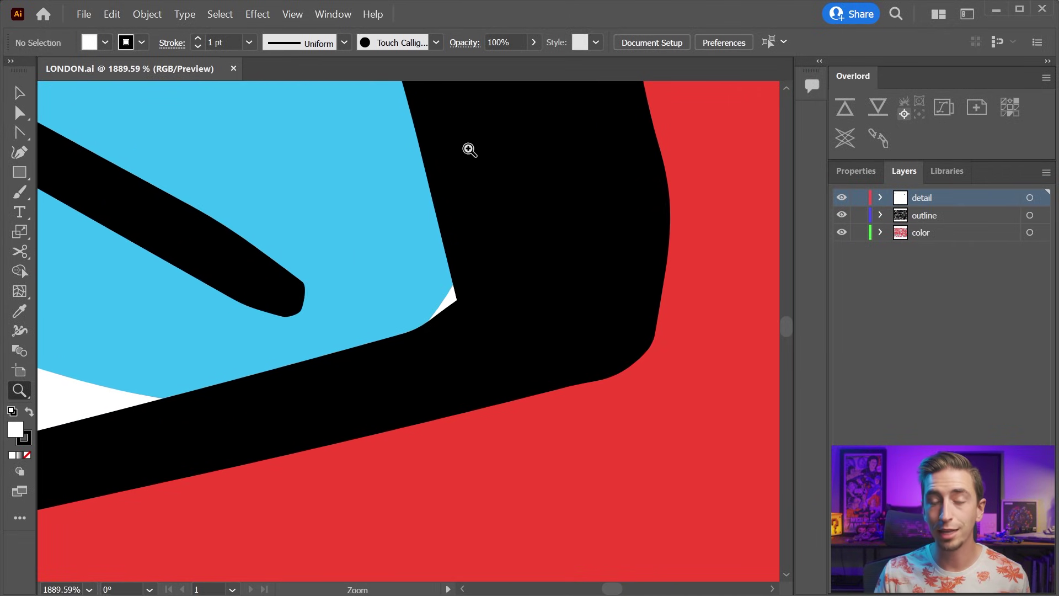
mouse_move(342, 142)
mouse_down()
mouse_move(167, 359)
mouse_move(297, 351)
mouse_up()
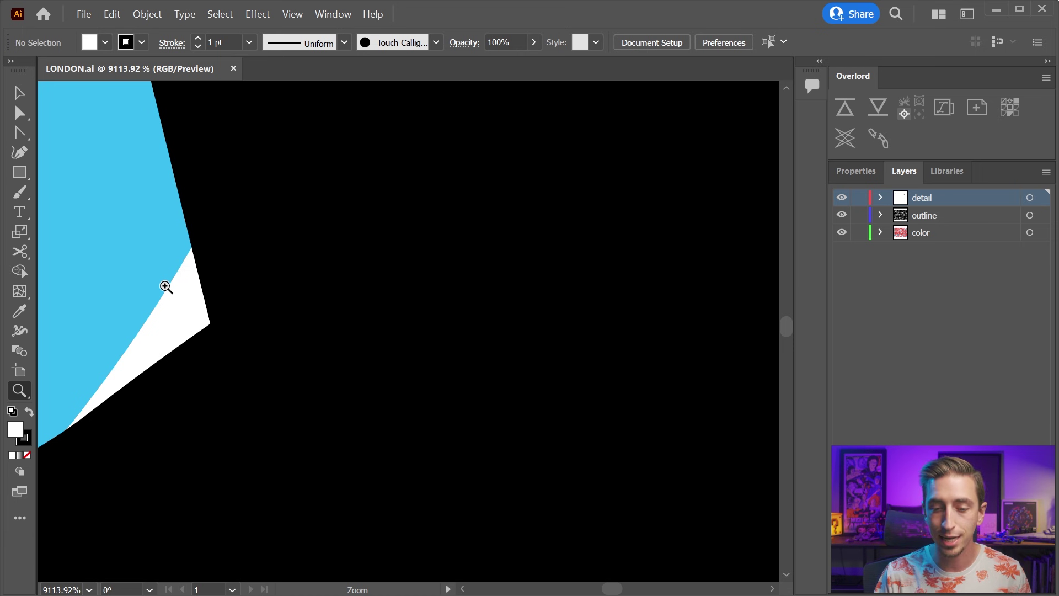
key(ctrl+0)
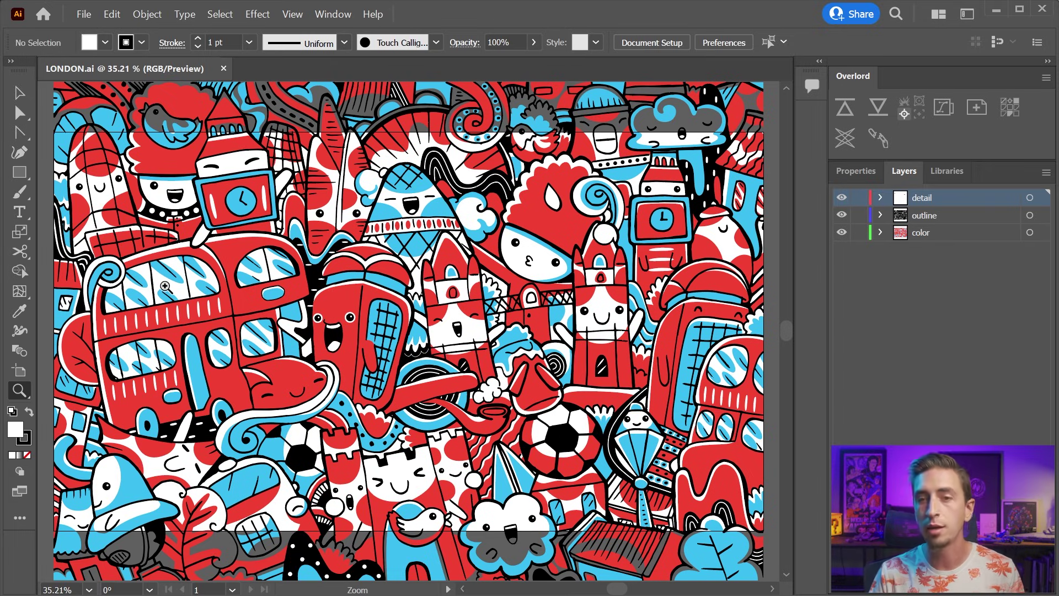
Step: Zoom again past the phone-box dome, deep into the black outline
click(329, 335)
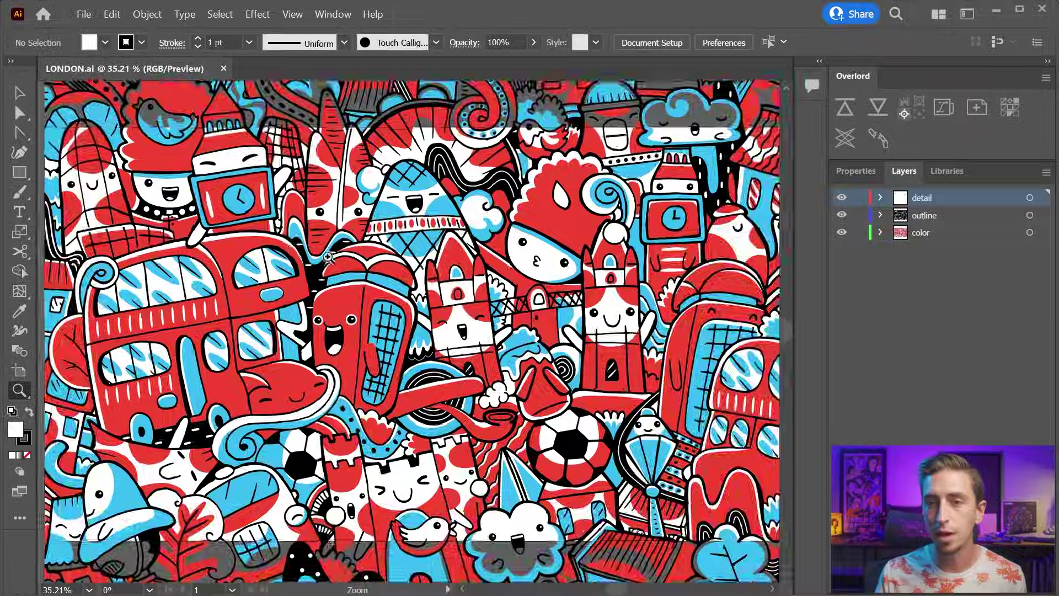
drag(329, 256, 621, 303)
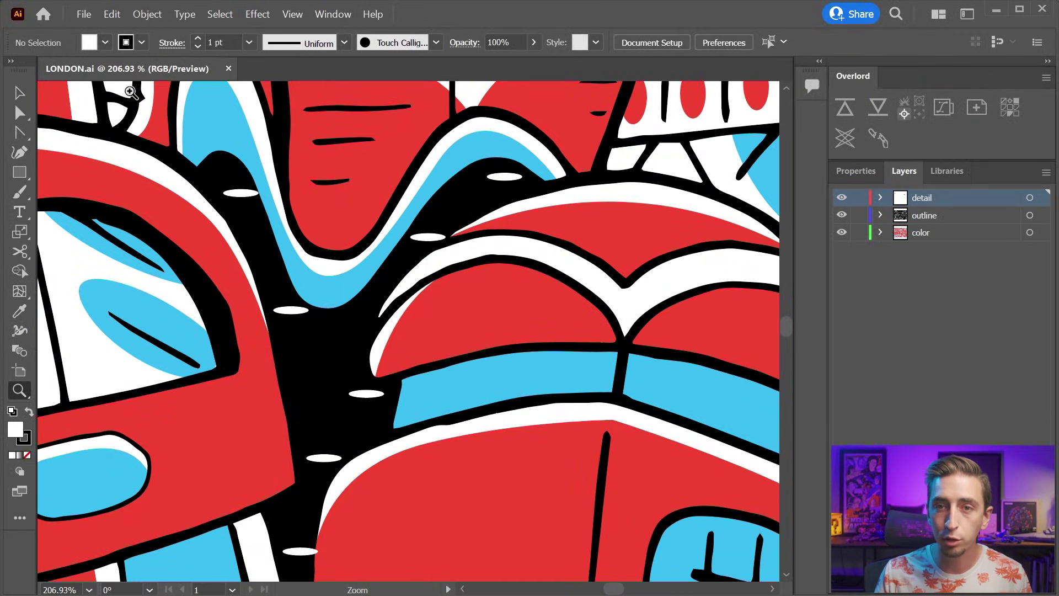
mouse_move(213, 229)
mouse_down()
mouse_move(421, 218)
mouse_move(94, 440)
mouse_move(235, 475)
mouse_move(351, 428)
mouse_move(293, 369)
mouse_up()
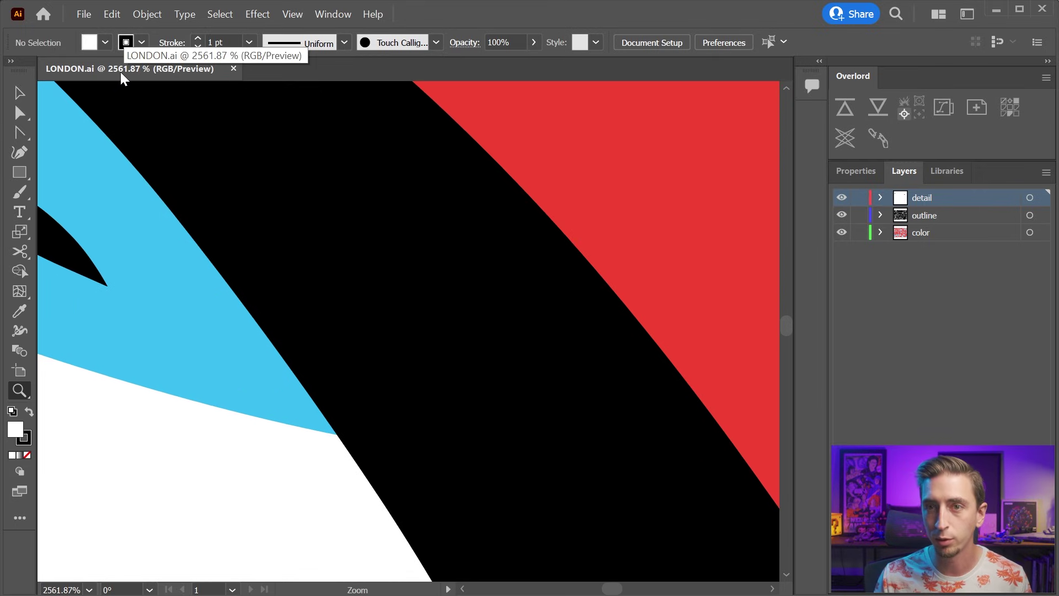
Step: Turn on View > Pixel Preview to show the magnified edges as pixels
click(294, 14)
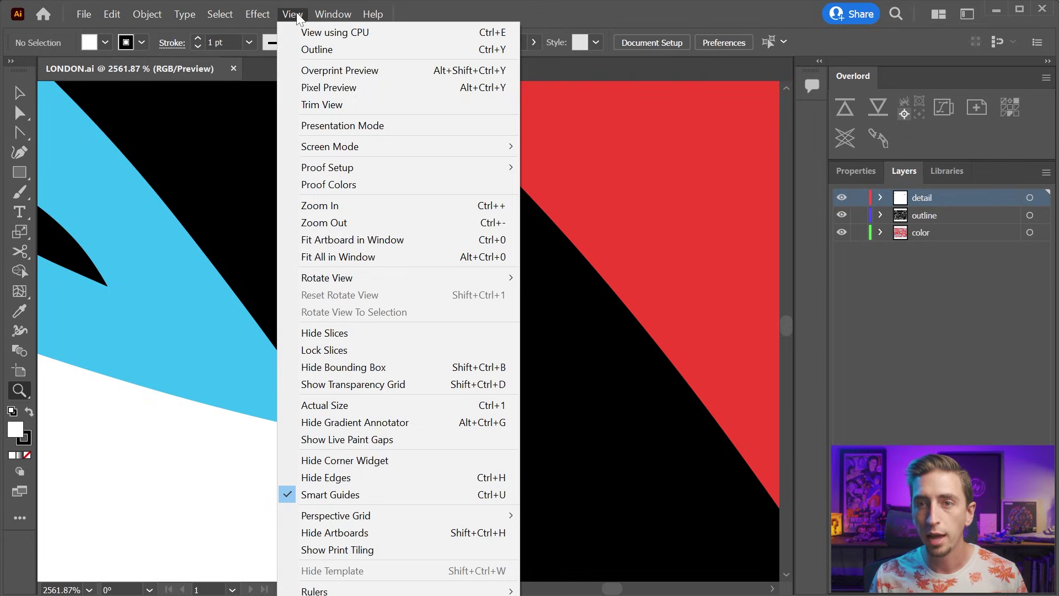
click(331, 87)
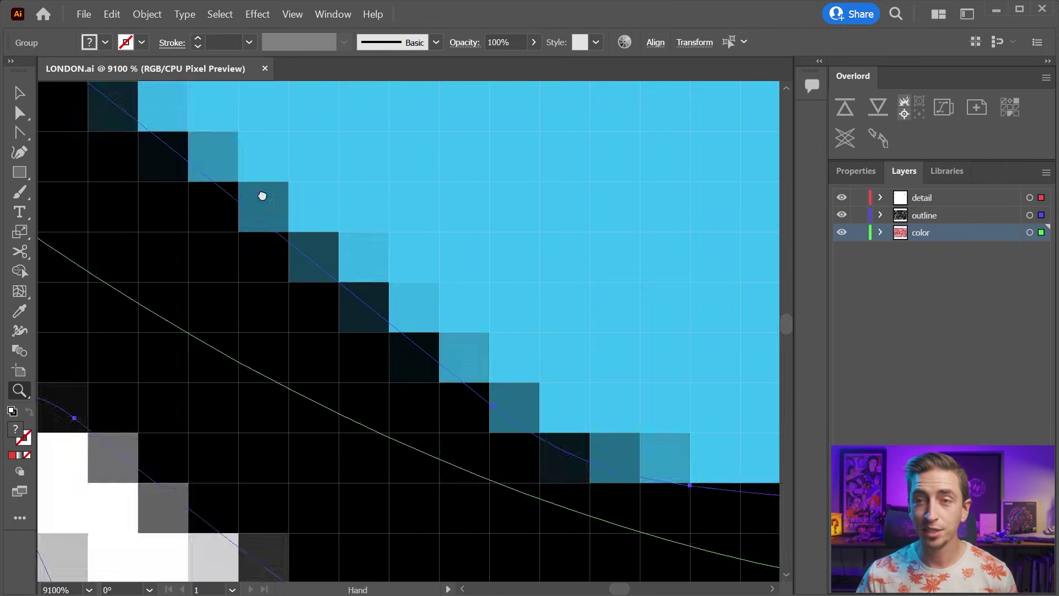
Step: Pan over the pixelated red and black edges, then zoom out and deselect everything
drag(262, 195, 243, 86)
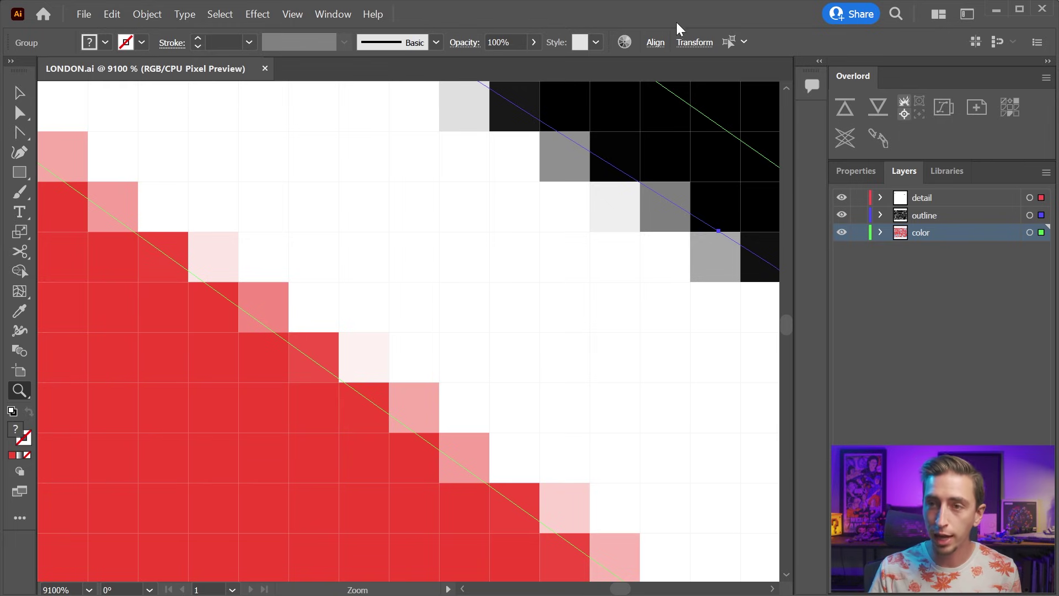
drag(686, 201, 609, 198)
scroll(608, 198, down, 5)
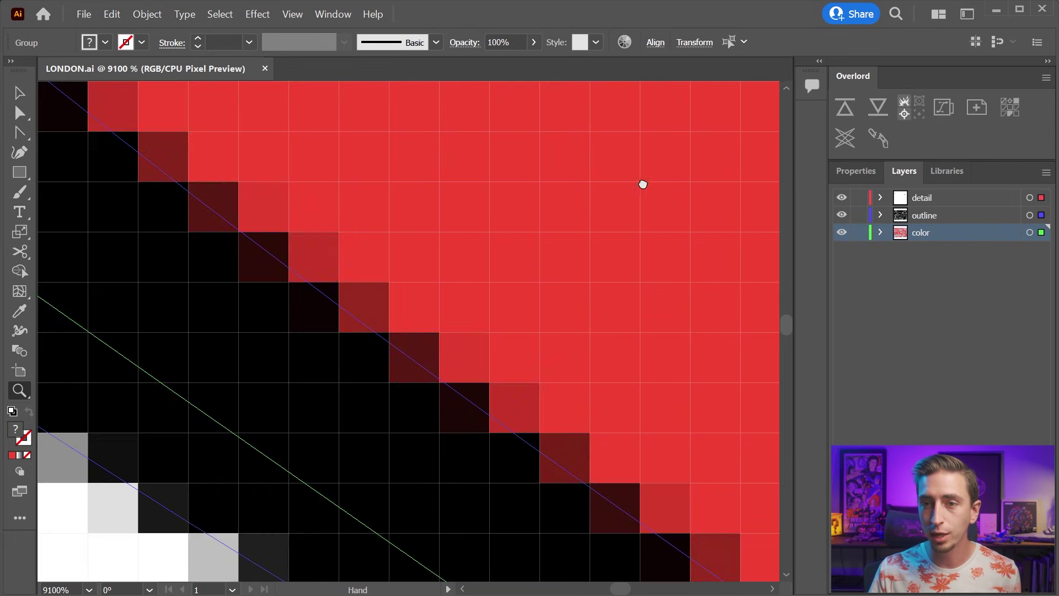
scroll(644, 183, down, 5)
scroll(643, 183, up, 5)
scroll(360, 246, down, 1)
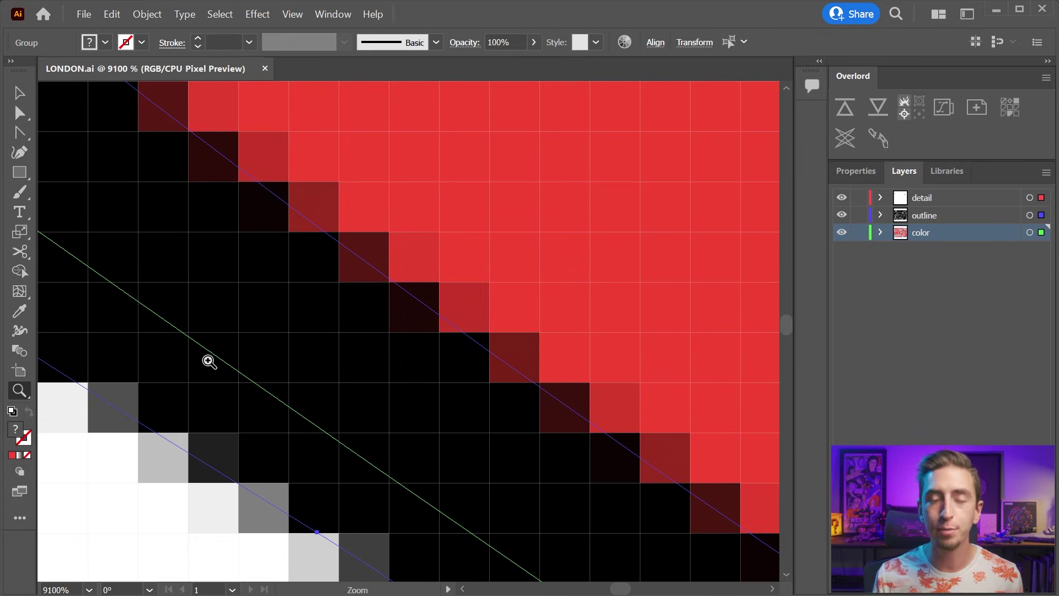
scroll(187, 372, down, 5)
scroll(191, 371, up, 5)
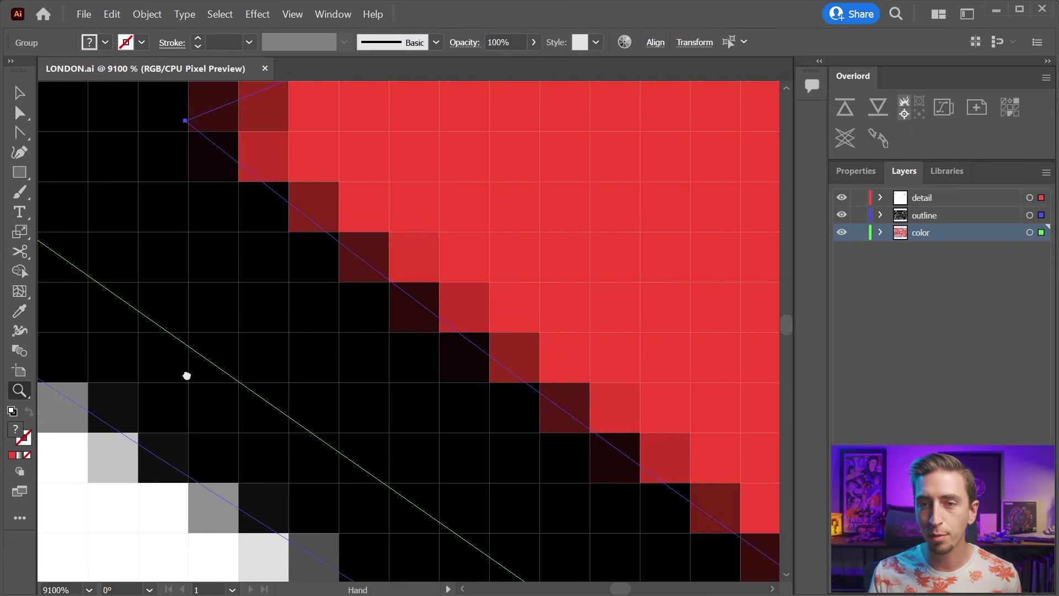
scroll(187, 374, left, 2)
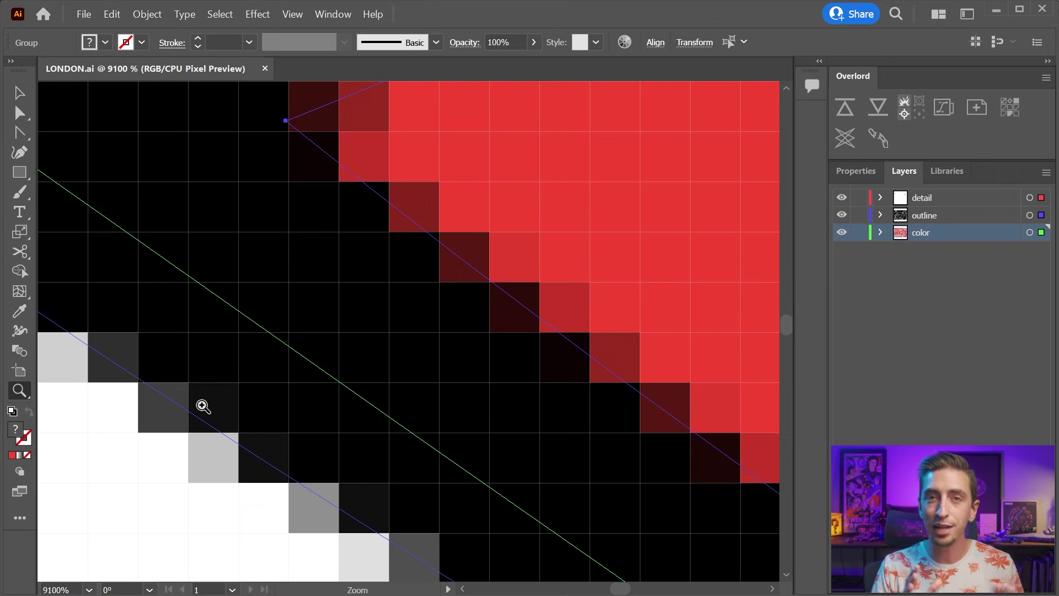
scroll(202, 405, down, 5)
scroll(201, 409, down, 3)
scroll(196, 412, down, 3)
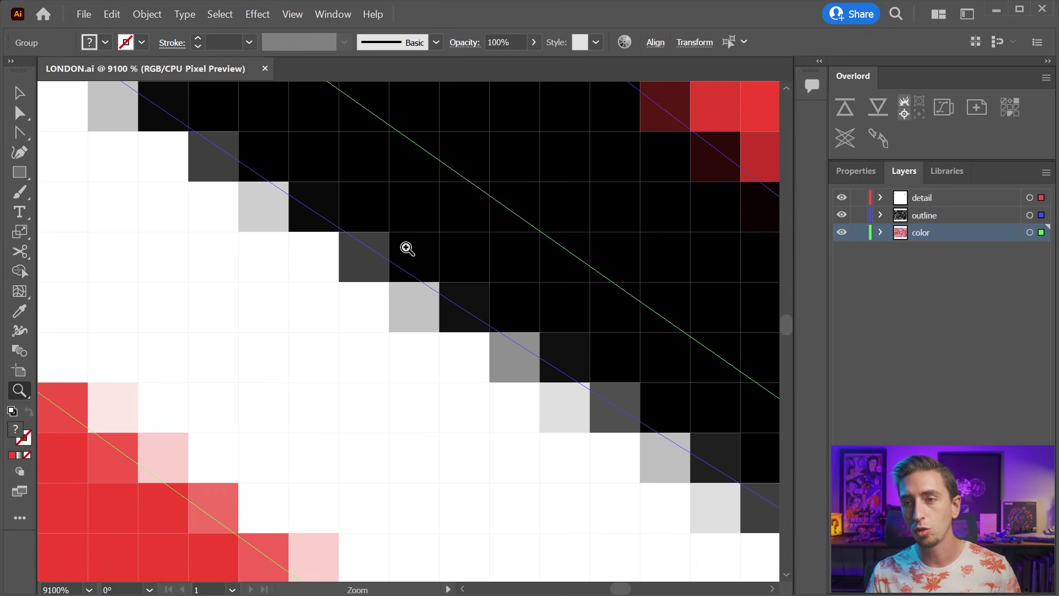
alt+click(443, 246)
alt+click(410, 354)
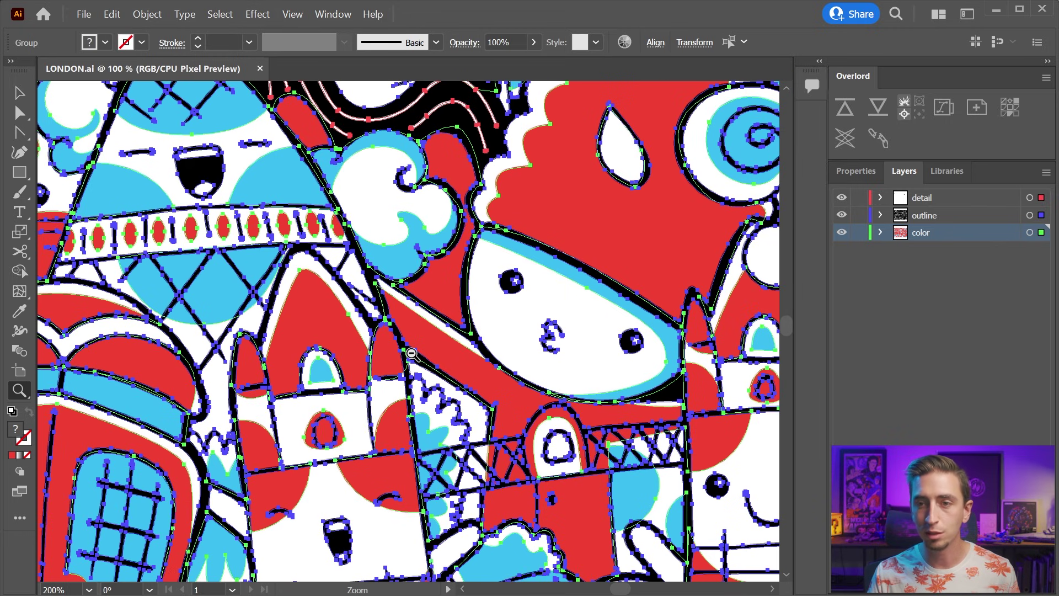
alt+click(412, 353)
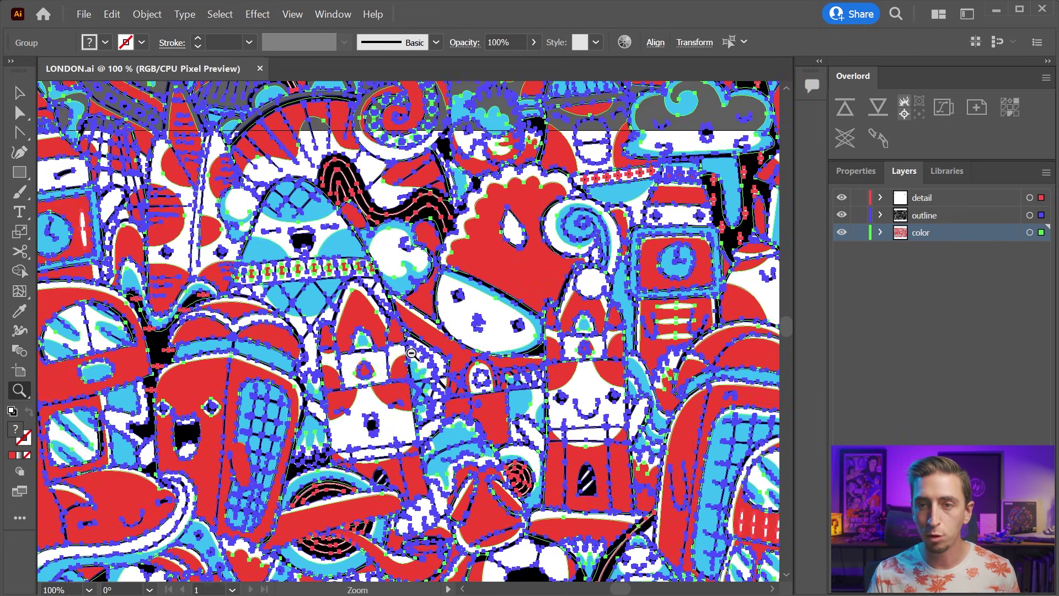
key(v)
key(ctrl+shift+a)
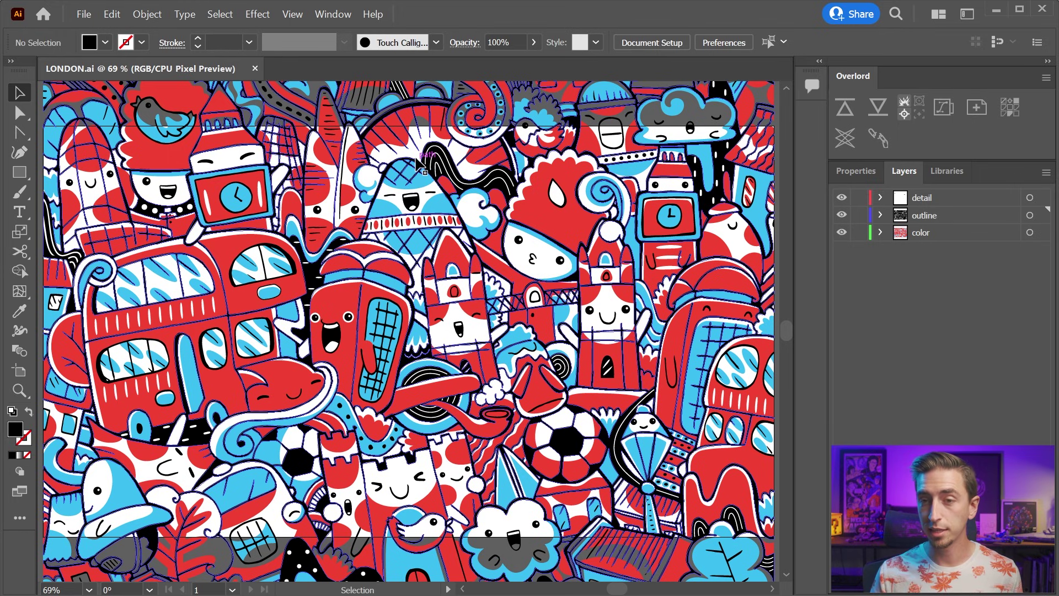
Step: Select all the doodle artwork and push it to After Effects with Overlord
key(ctrl+a)
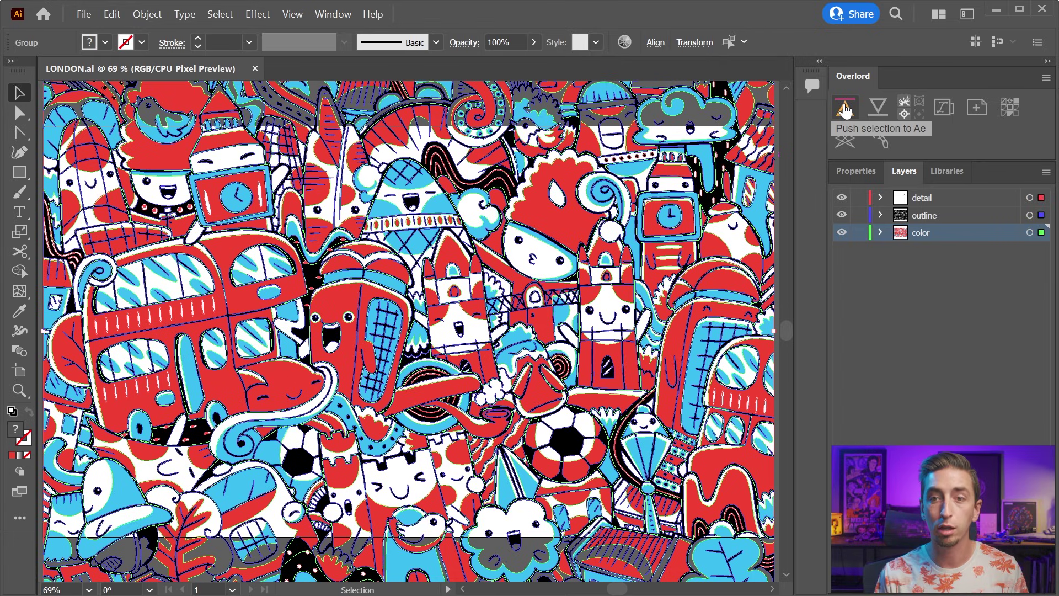
click(844, 110)
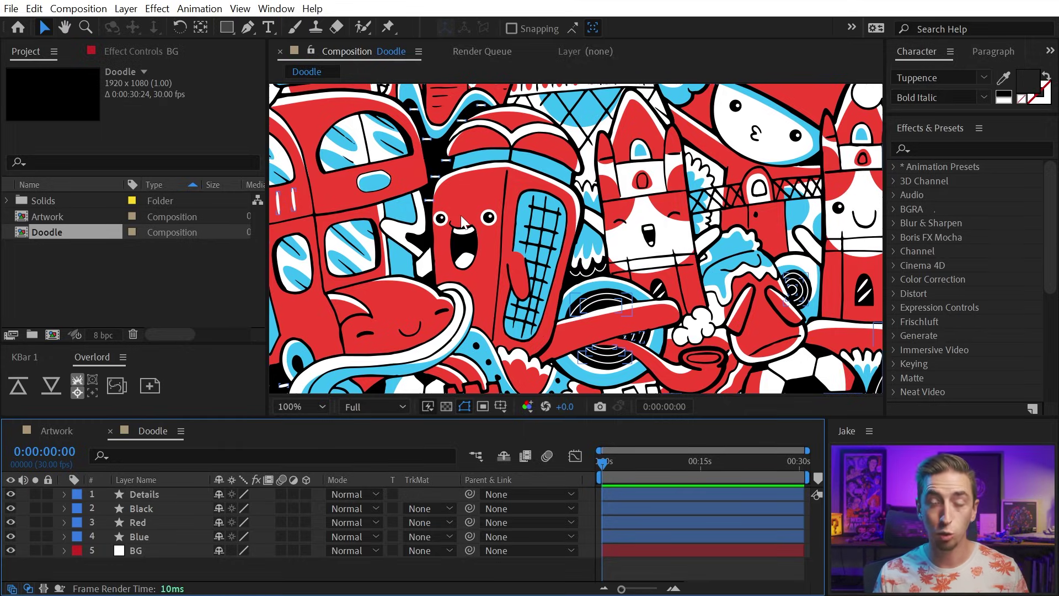
key(period)
key(period)
key(period)
key(period)
key(period)
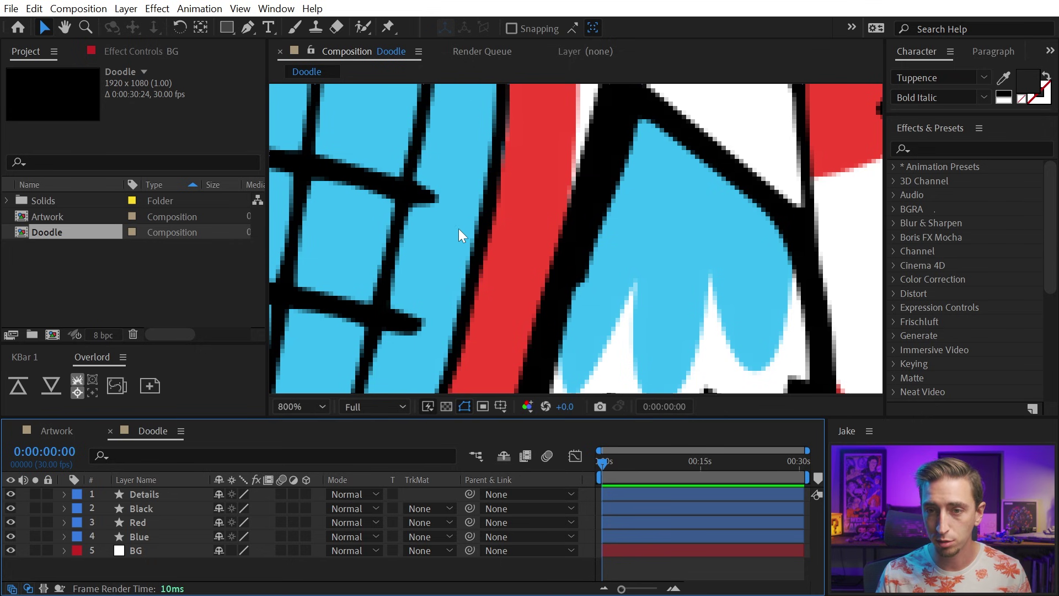
key(comma)
key(comma)
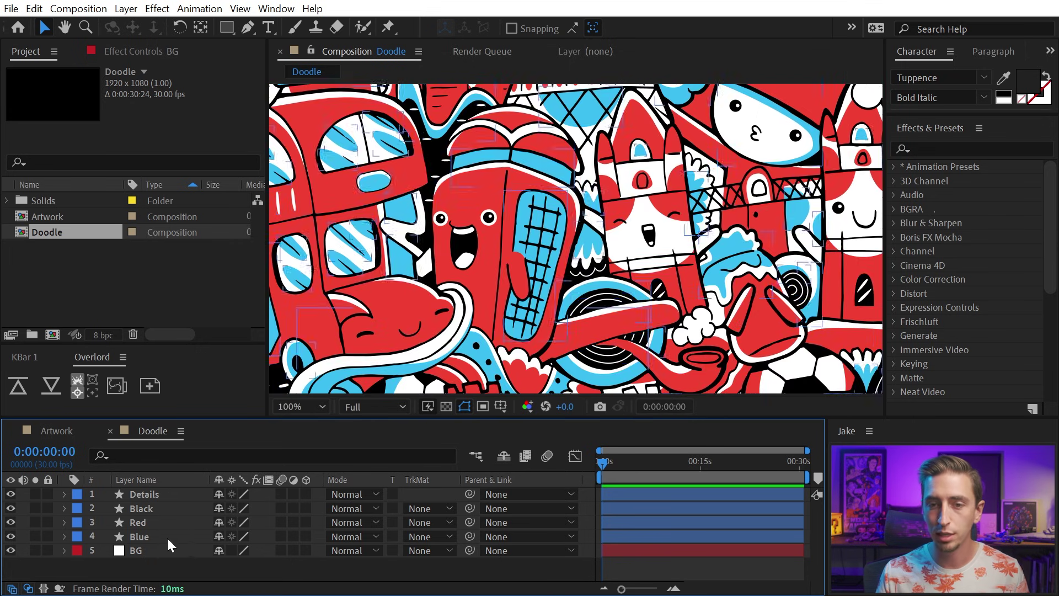
click(167, 537)
shift+click(199, 495)
key(s)
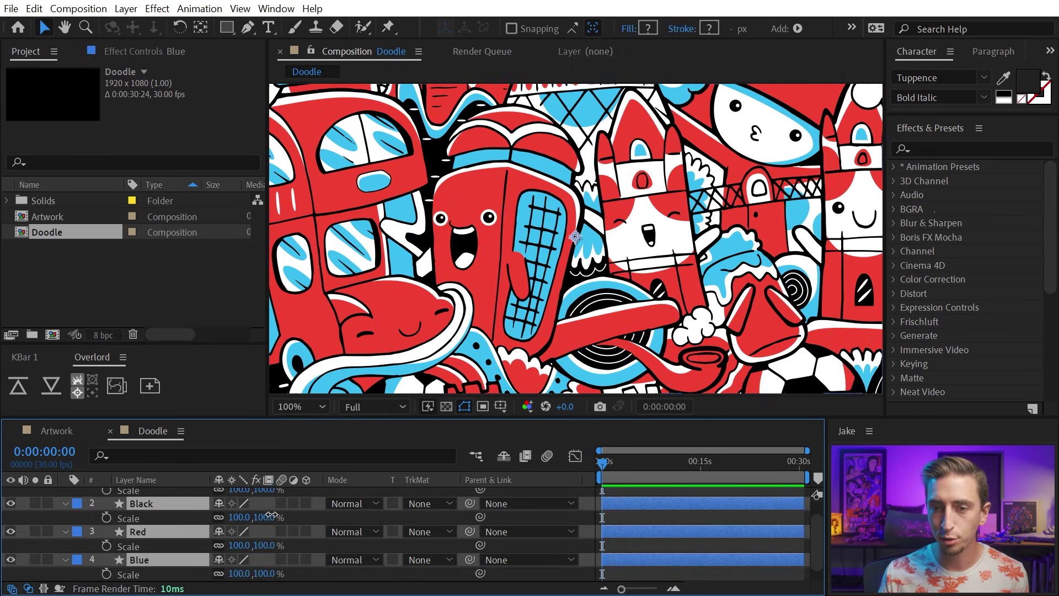
drag(325, 508, 674, 507)
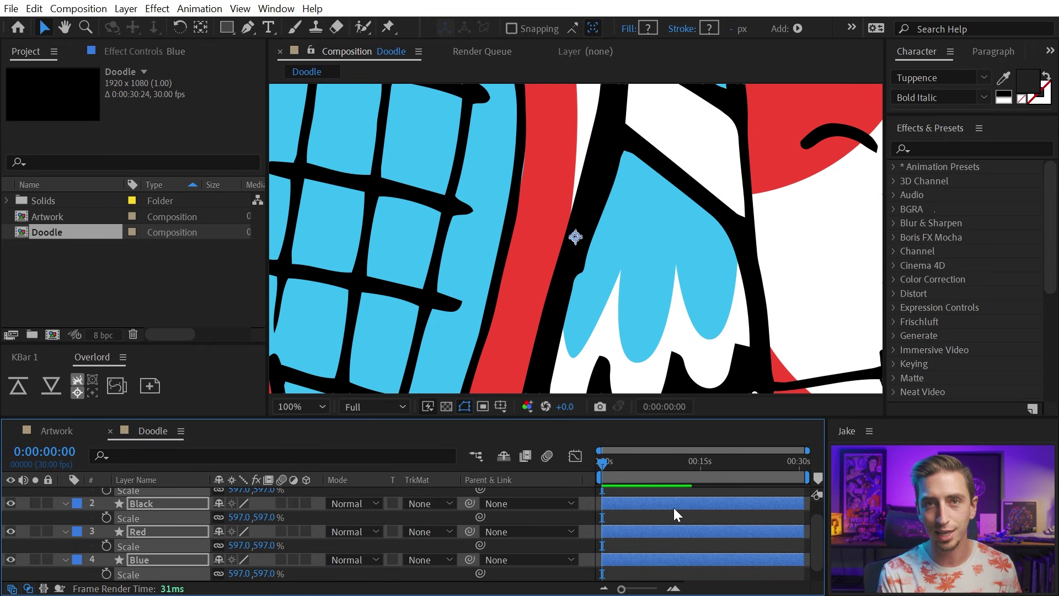
key(ctrl+z)
key(s)
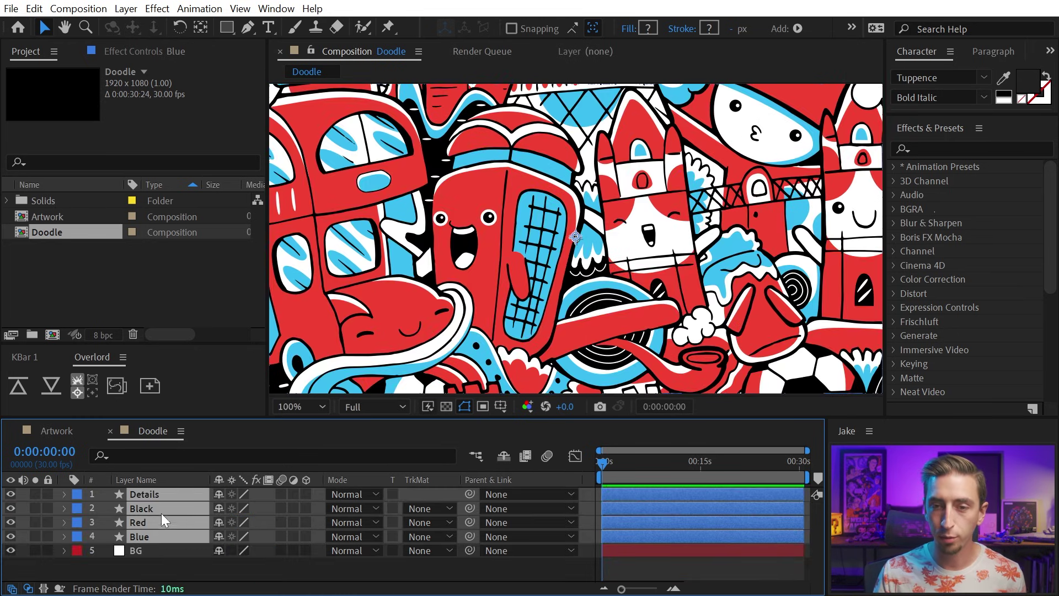
Step: Pre-compose the Details, Black, Red and Blue layers into a comp named Doodle
click(125, 9)
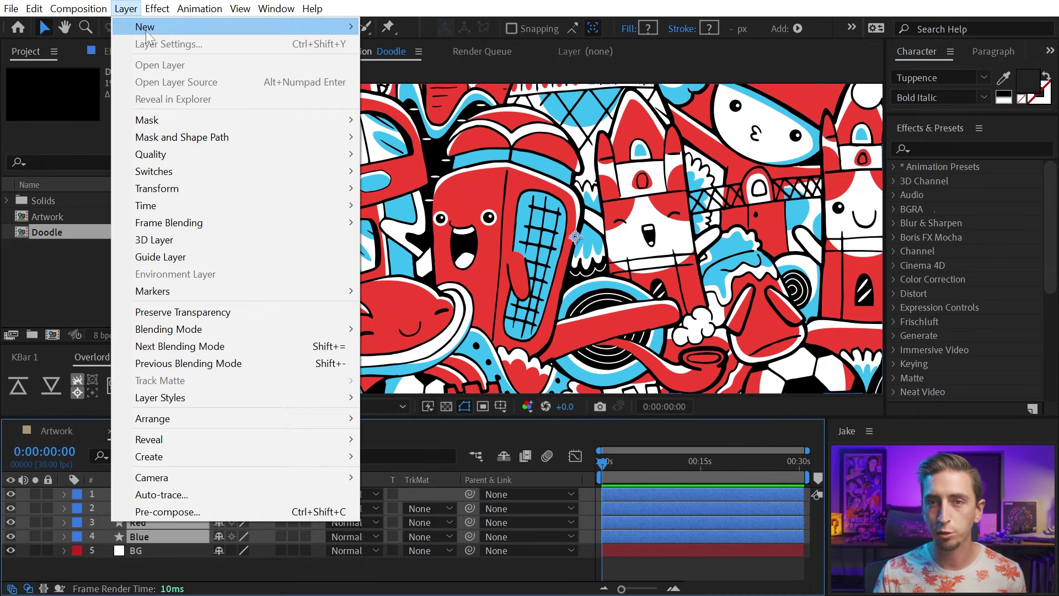
click(167, 512)
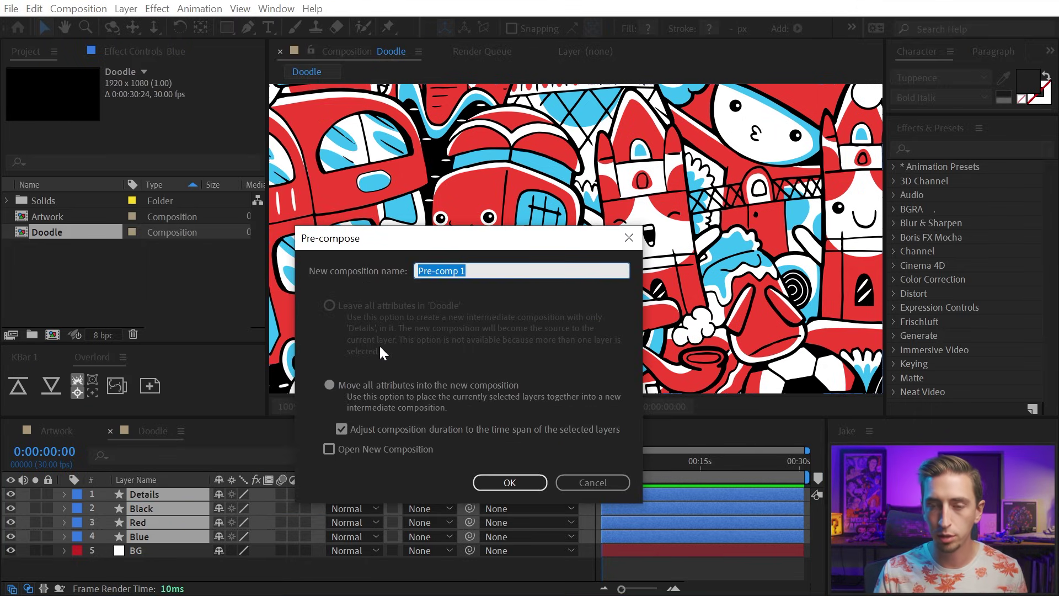
text(Doodle)
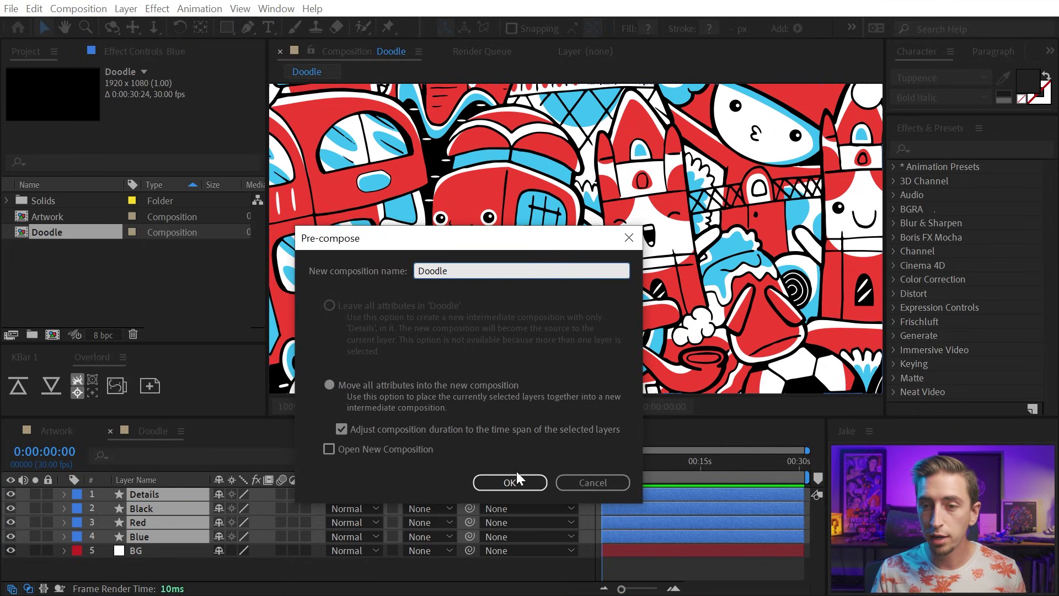
click(515, 479)
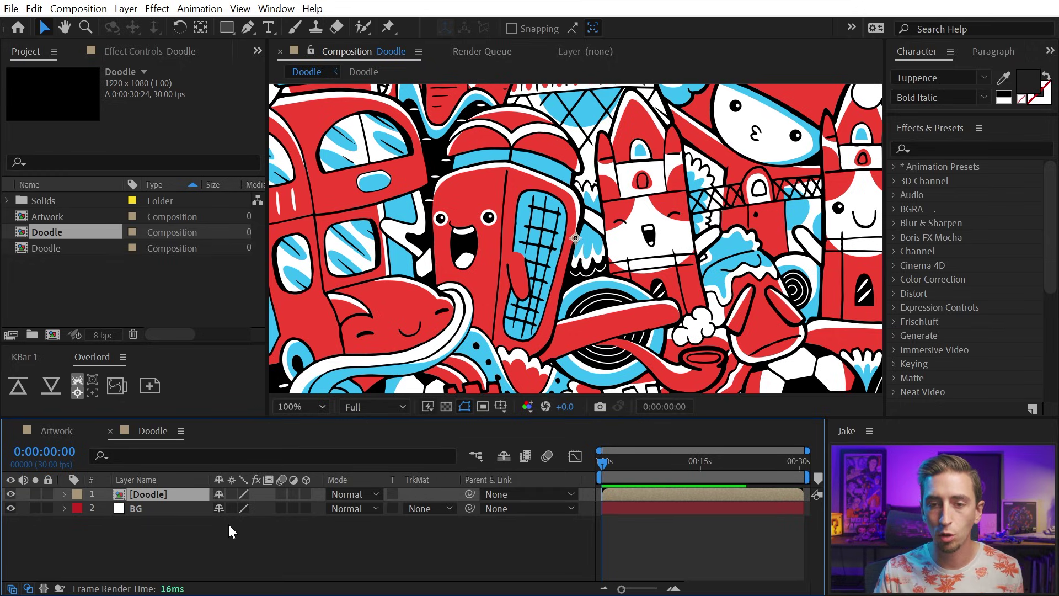
Step: Scale the Doodle layer to 500% and enable its Continuously Rasterize switch
key(s)
click(240, 509)
text(500)
key(Return)
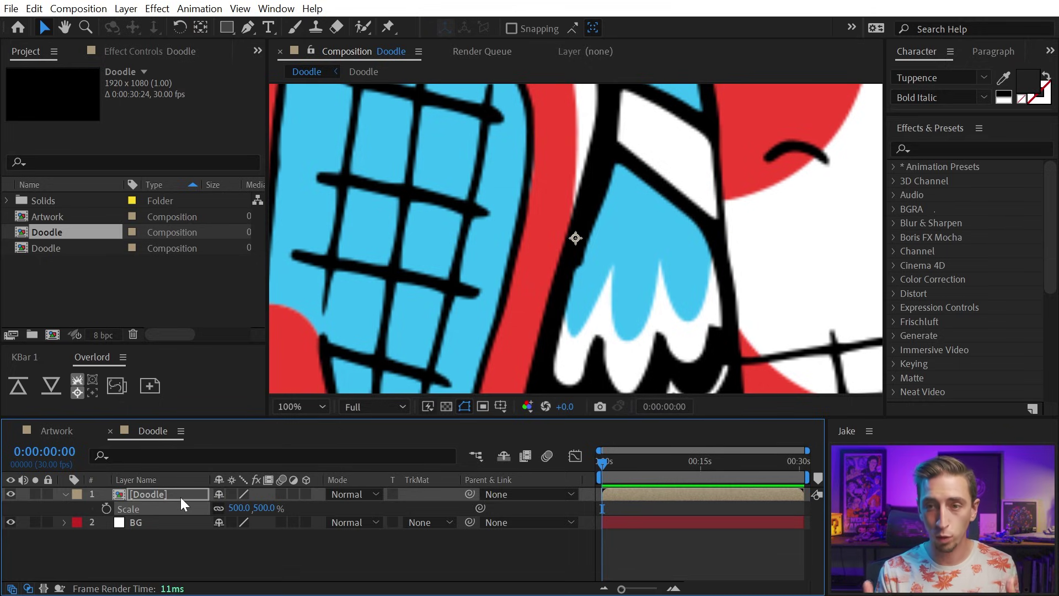
key(Return)
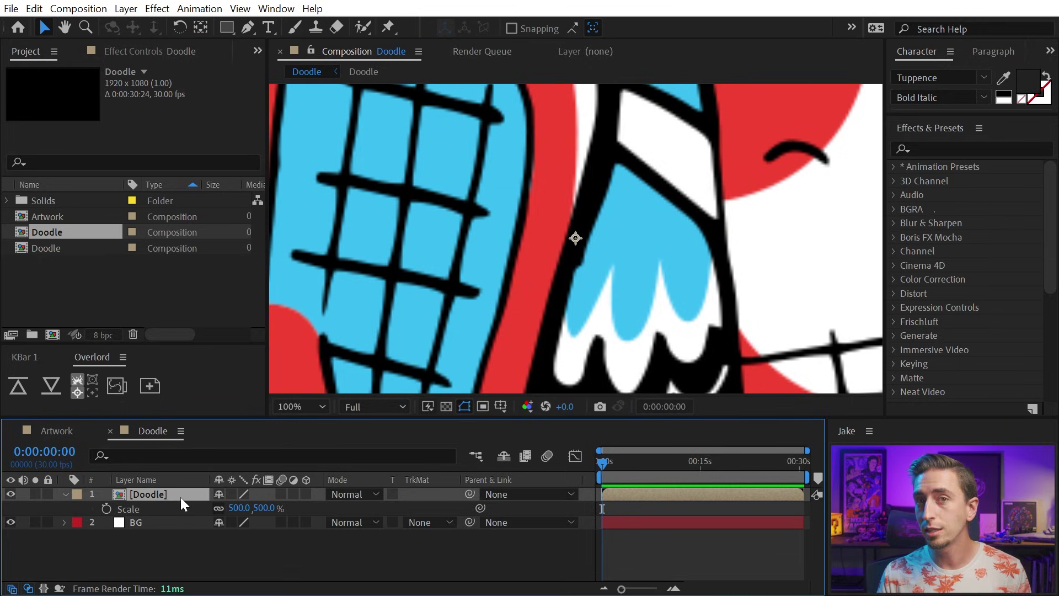
click(235, 495)
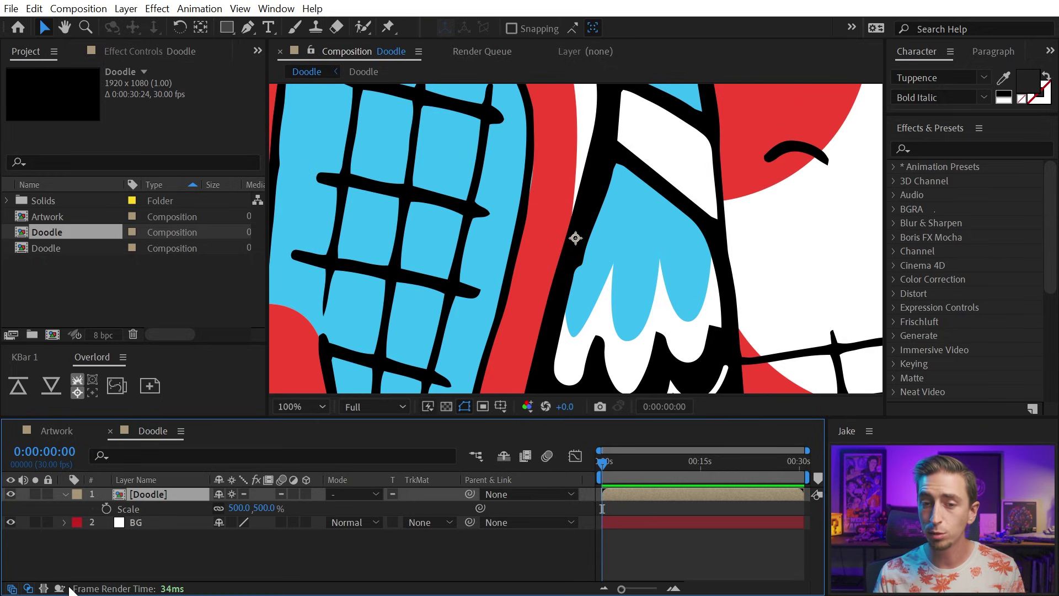
Step: Hide and restore the layer switch columns, then begin editing the Doodle scale value
click(13, 588)
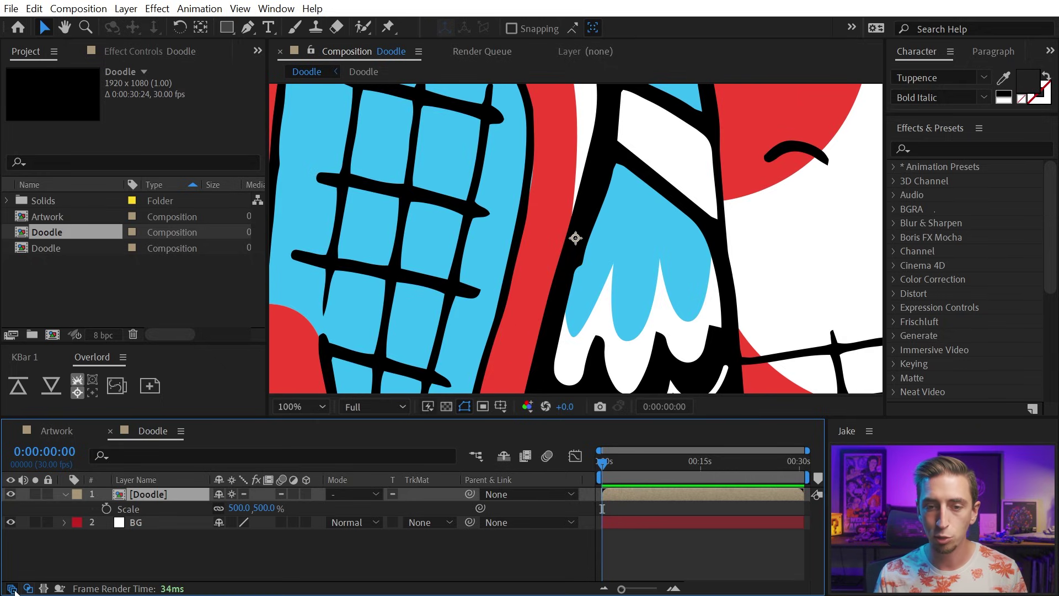
click(13, 589)
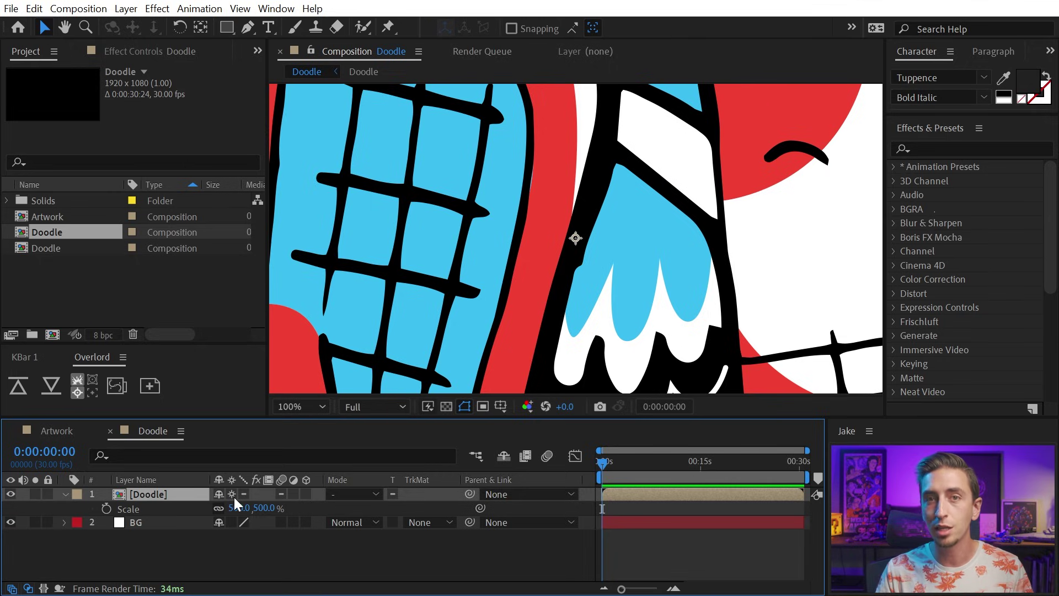
click(228, 507)
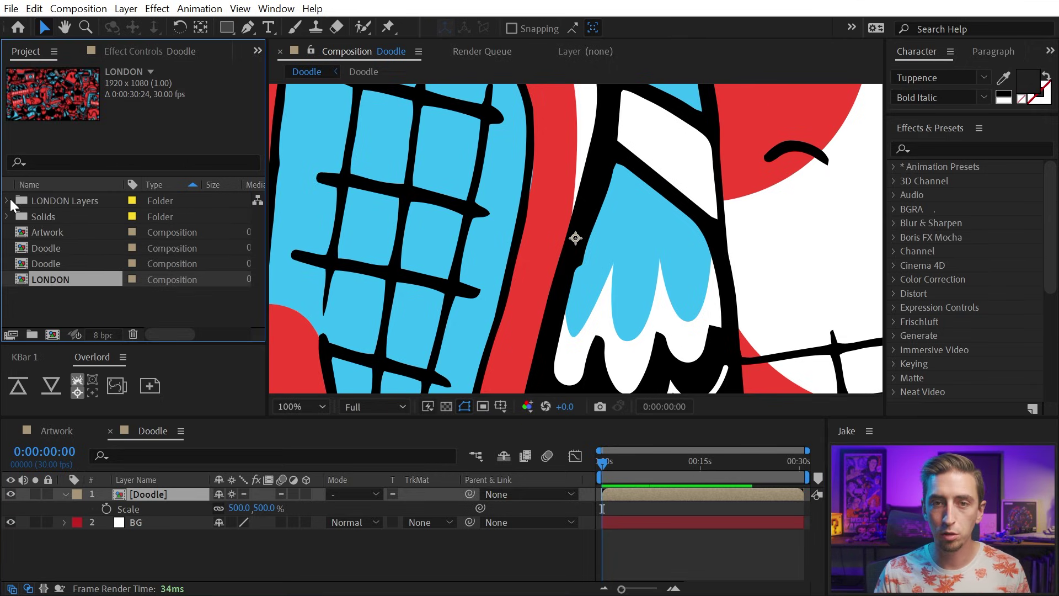
Step: Add the LONDON comp into the Doodle timeline and hide the Doodle layer
click(8, 200)
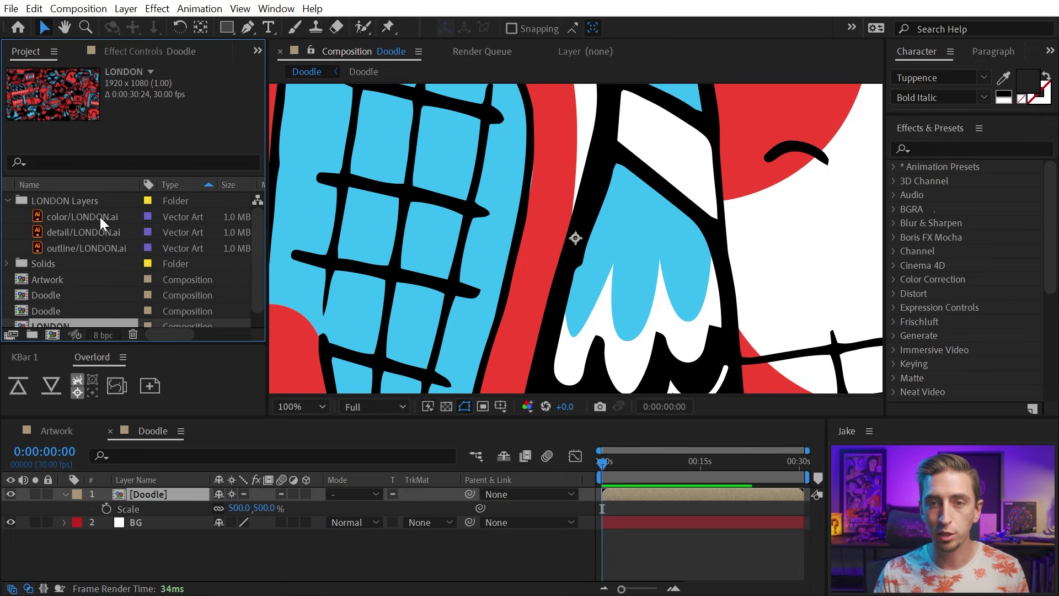
click(8, 200)
drag(42, 280, 141, 490)
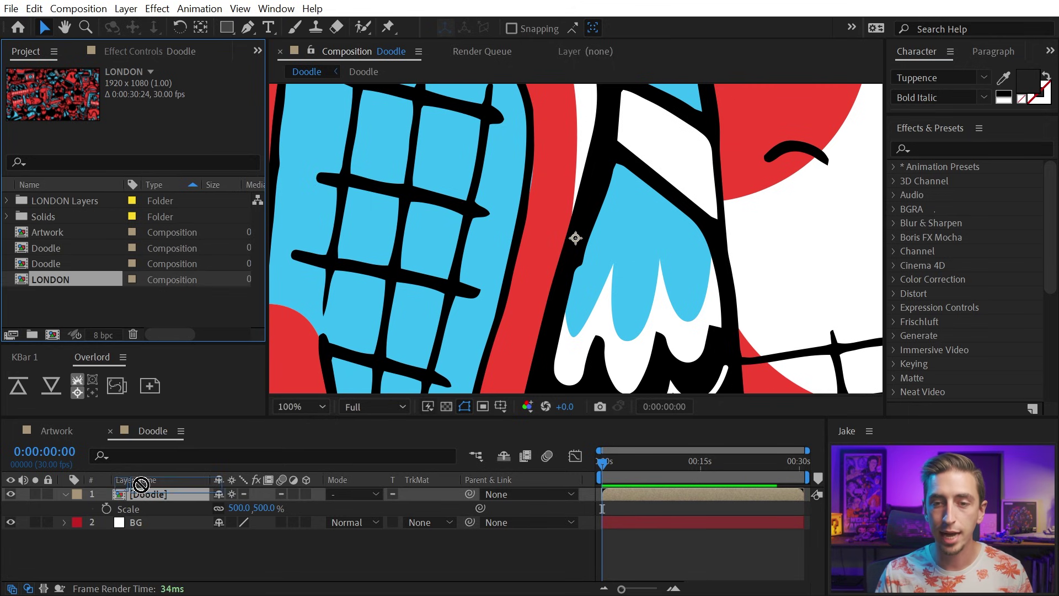
click(10, 509)
Step: Rename the inner Doodle comp to 'Doodle preComp' and open the LONDON comp
click(57, 513)
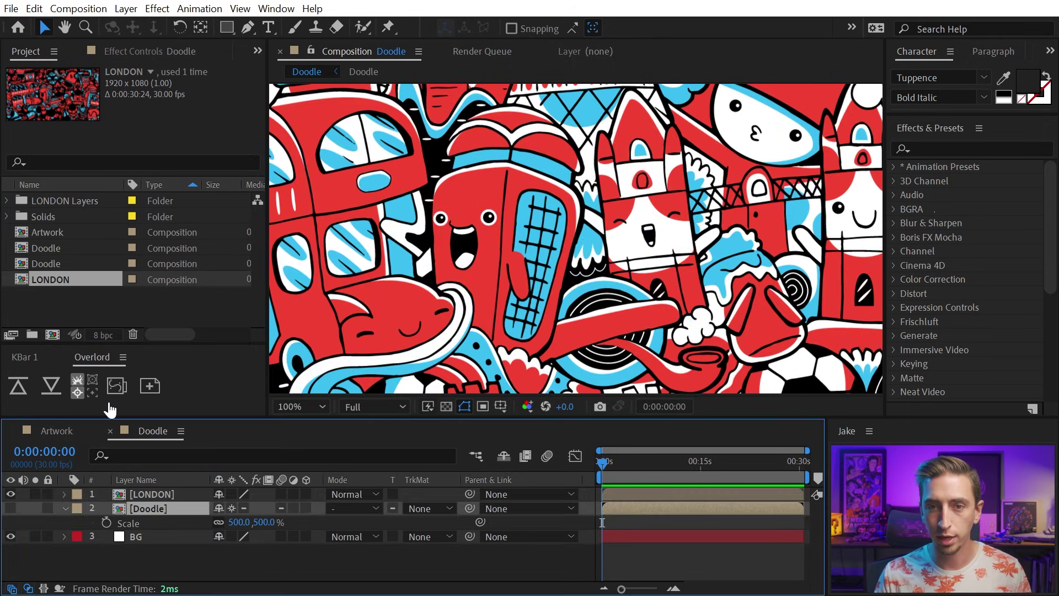
click(56, 248)
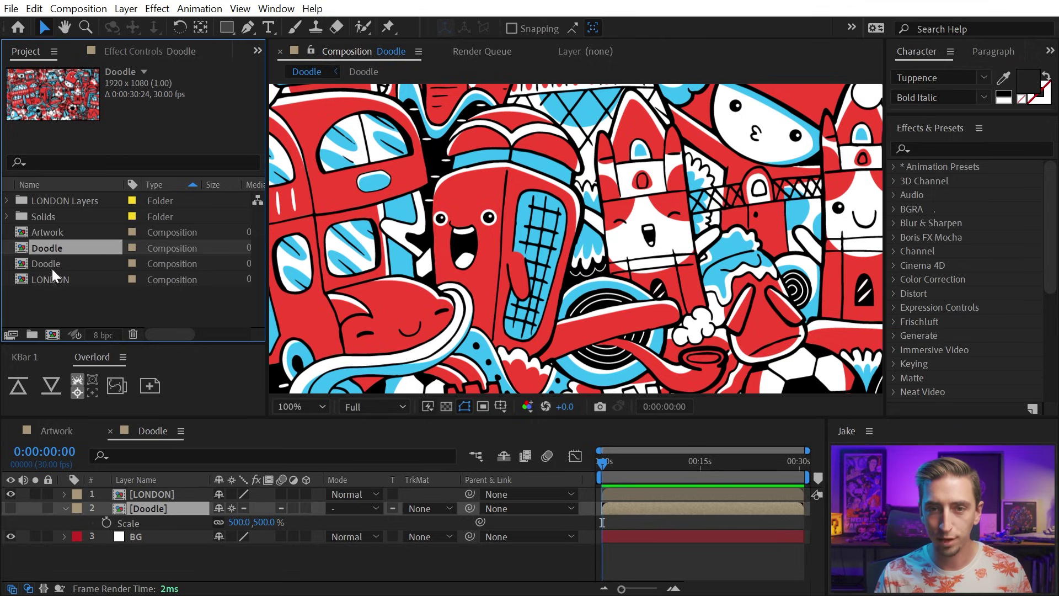
click(56, 265)
key(Return)
text(preComp)
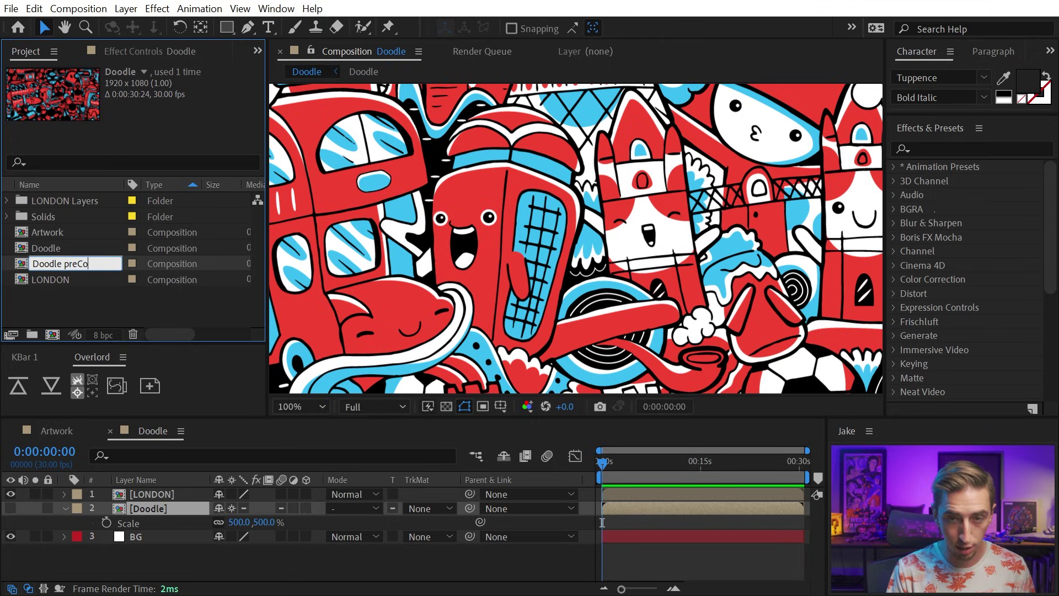
key(Return)
double_click(90, 280)
scroll(482, 246, down, 2)
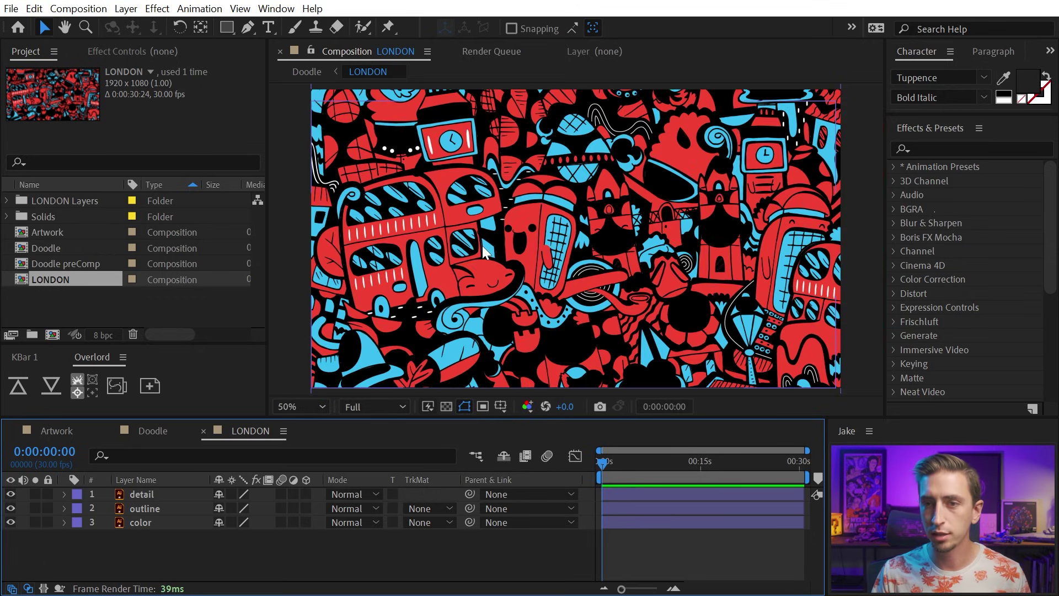
Step: Scale the detail, outline and color layers to 1146% and enable Continuously Rasterize
click(143, 496)
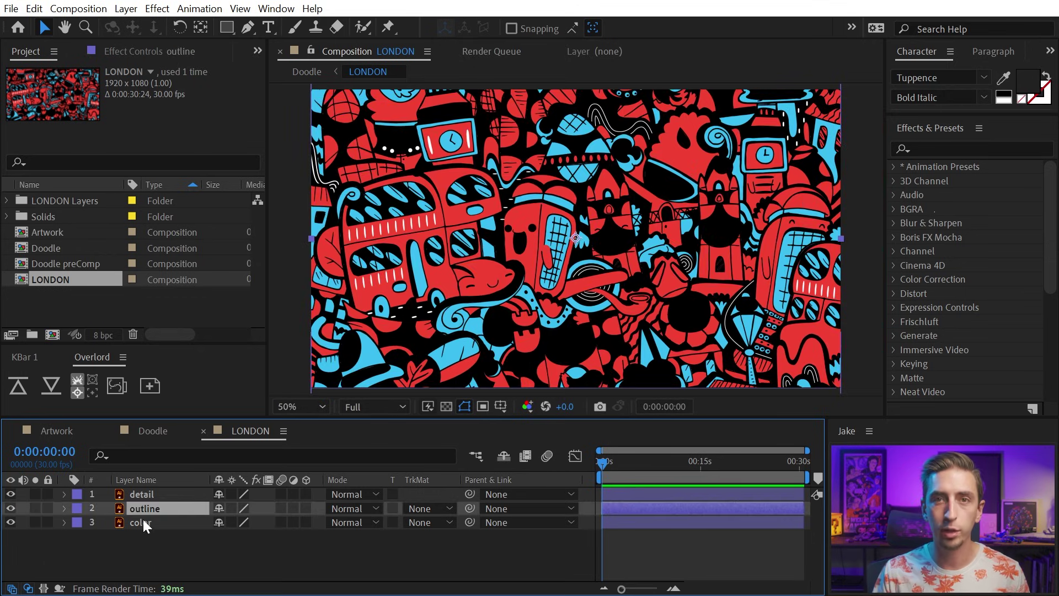
click(143, 520)
shift+click(142, 494)
key(s)
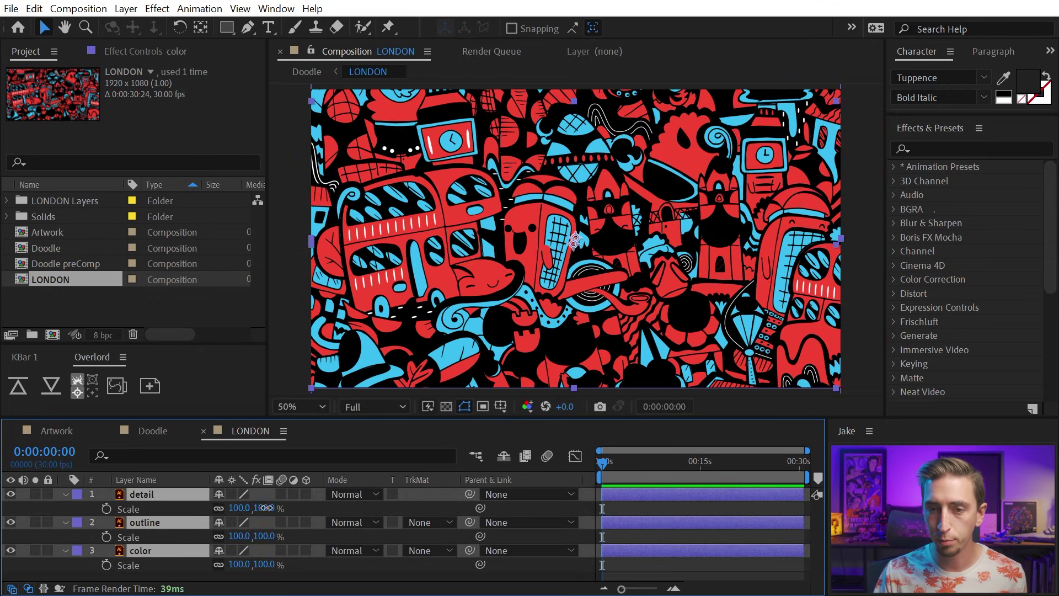
drag(249, 509, 347, 508)
drag(1055, 477, 1055, 435)
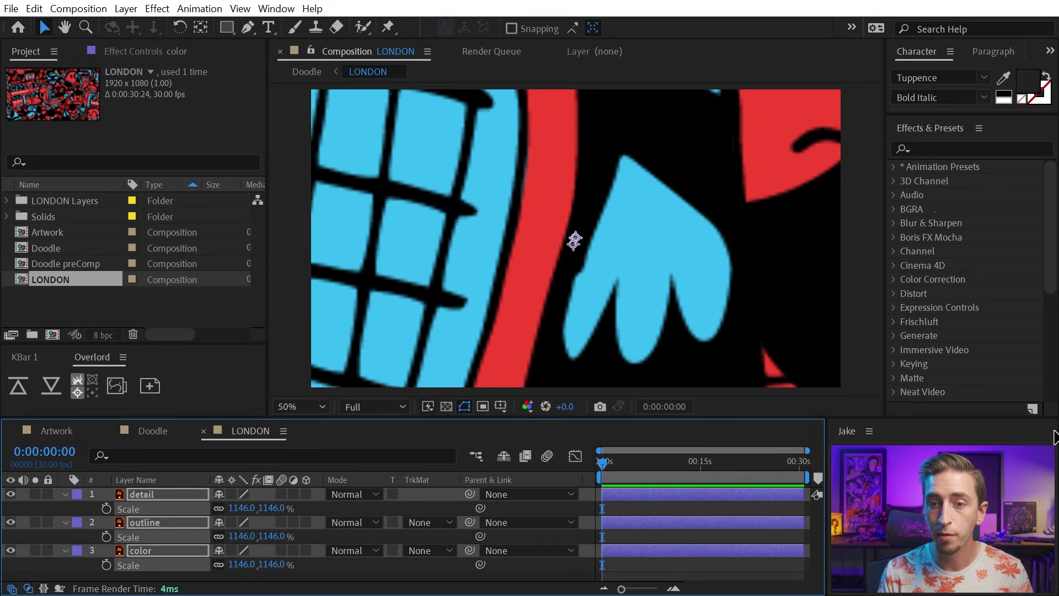
click(229, 492)
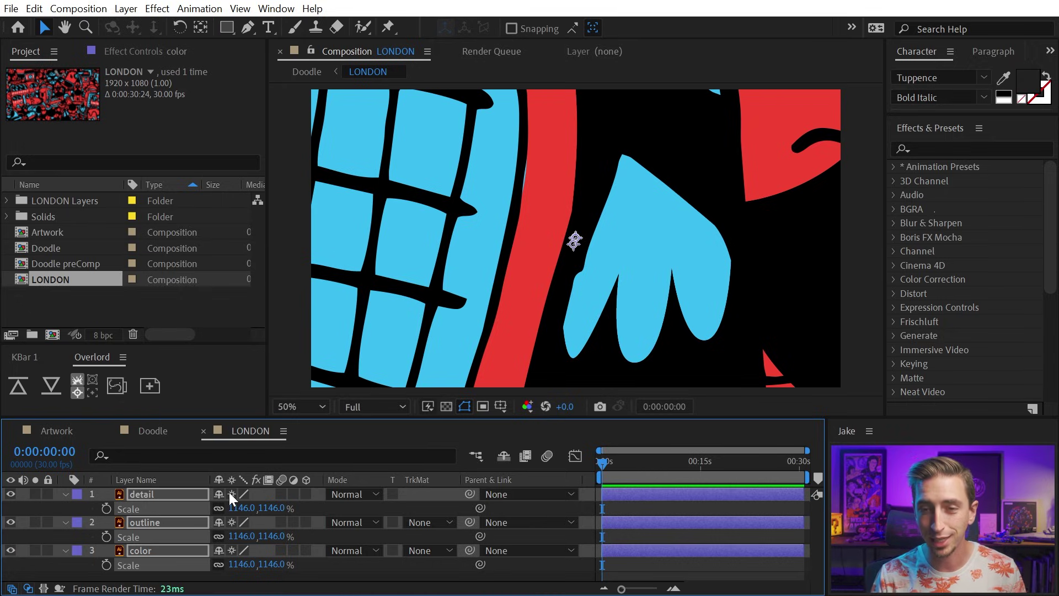
Step: Turn rasterizing off for comparison, then enable Continuously Rasterize on Doodle's LONDON layer
drag(231, 494, 232, 551)
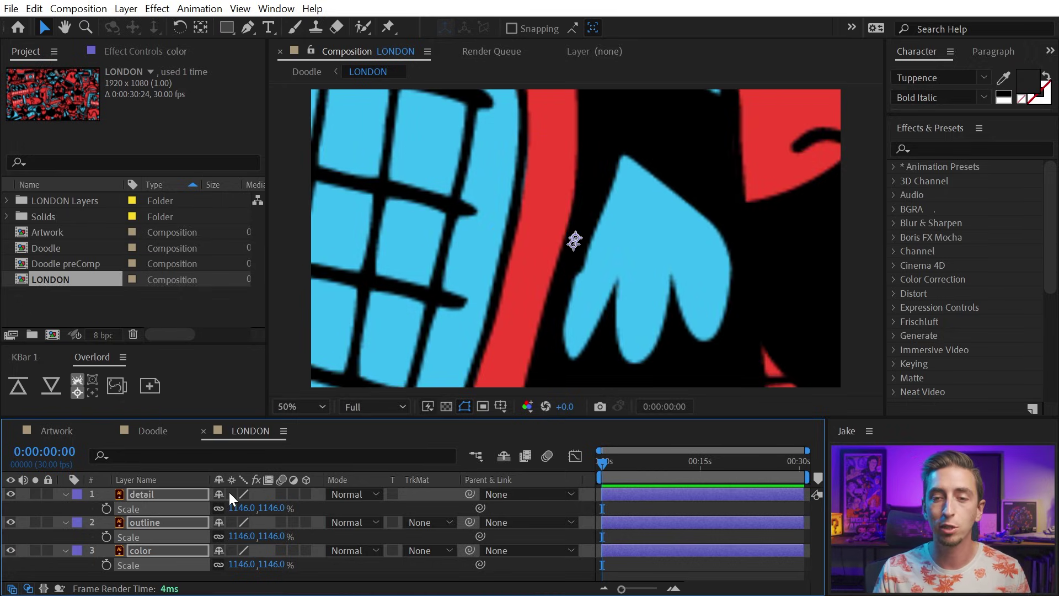
click(144, 432)
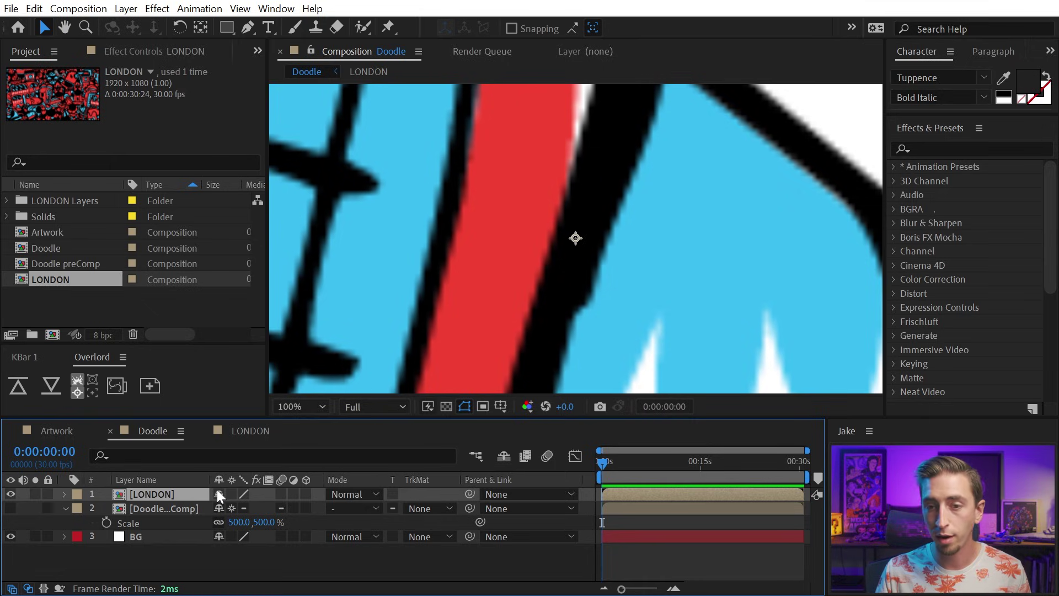
click(233, 495)
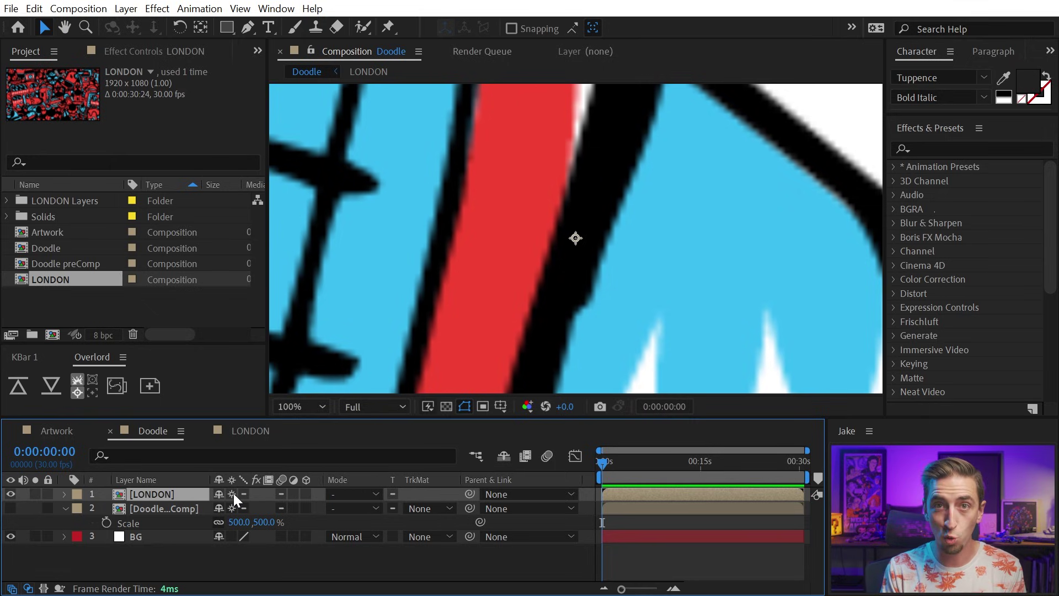
Step: In LONDON, enable Continuously Rasterize on all three layers, comparing off versus on
double_click(173, 493)
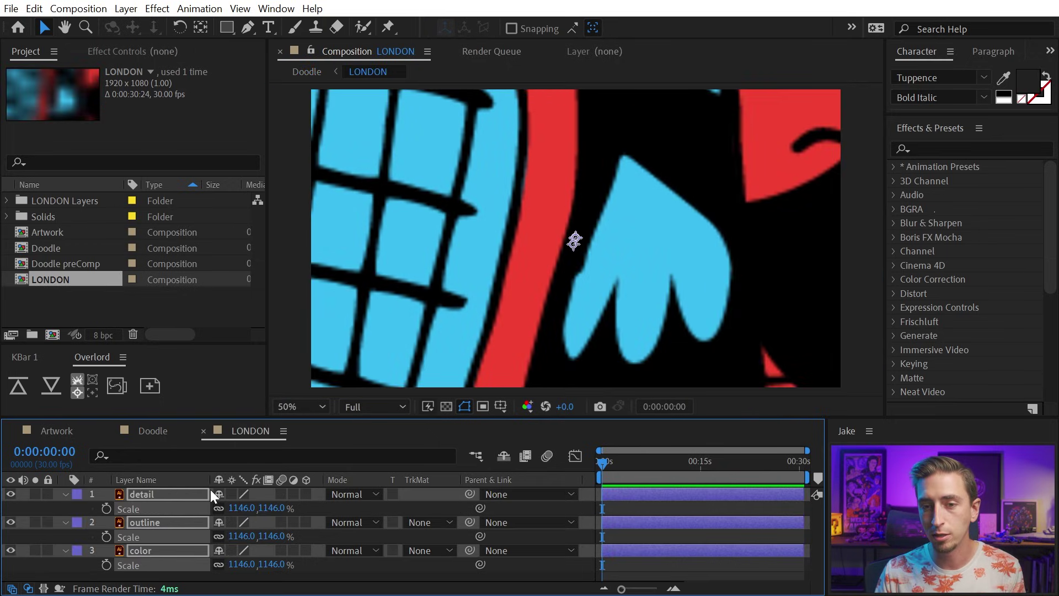
click(291, 526)
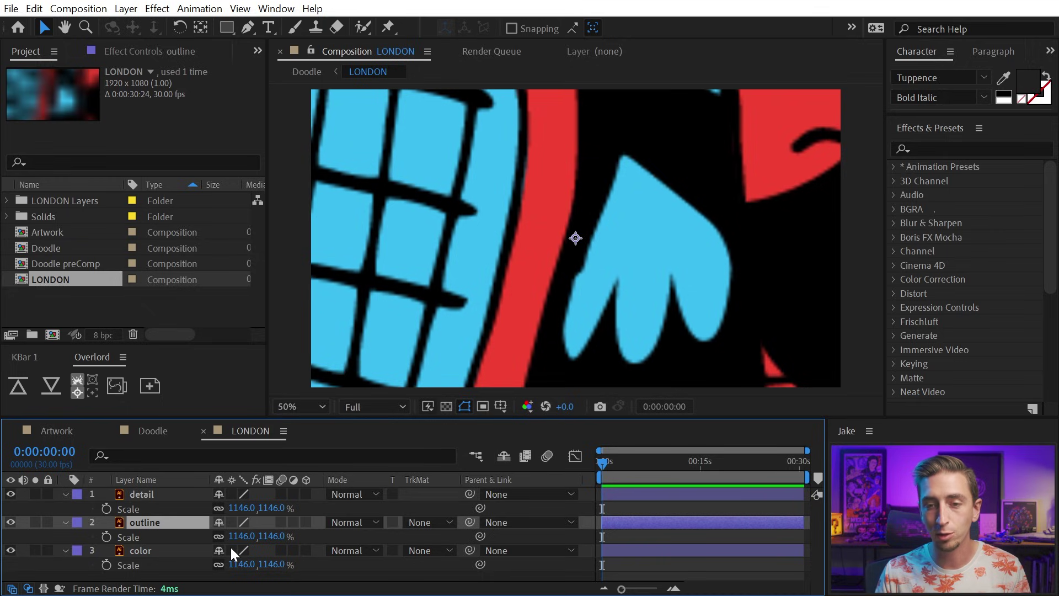
drag(231, 551, 230, 495)
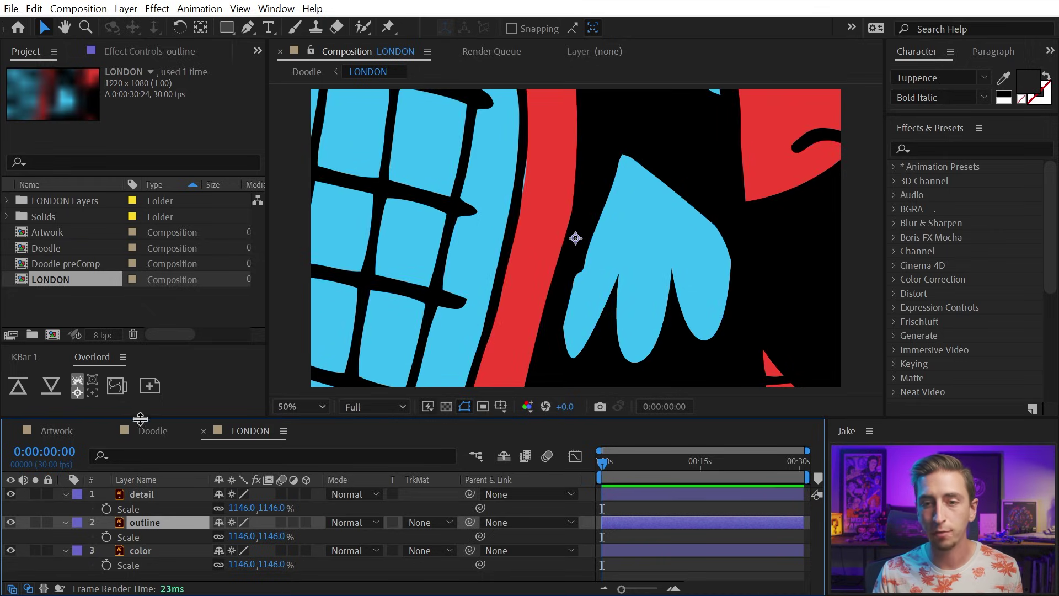
drag(230, 494, 233, 550)
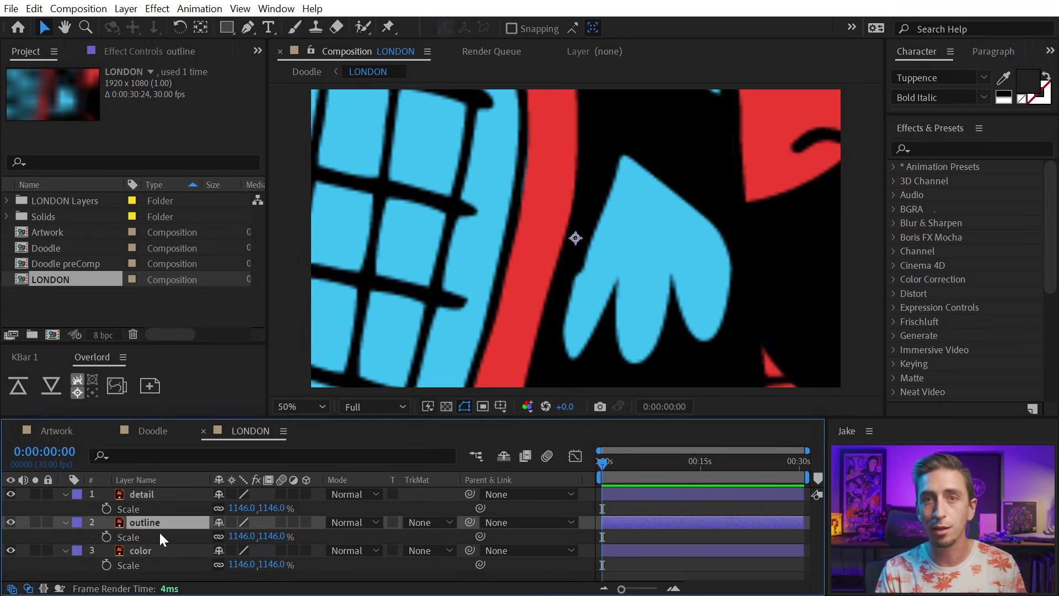
drag(231, 496, 237, 557)
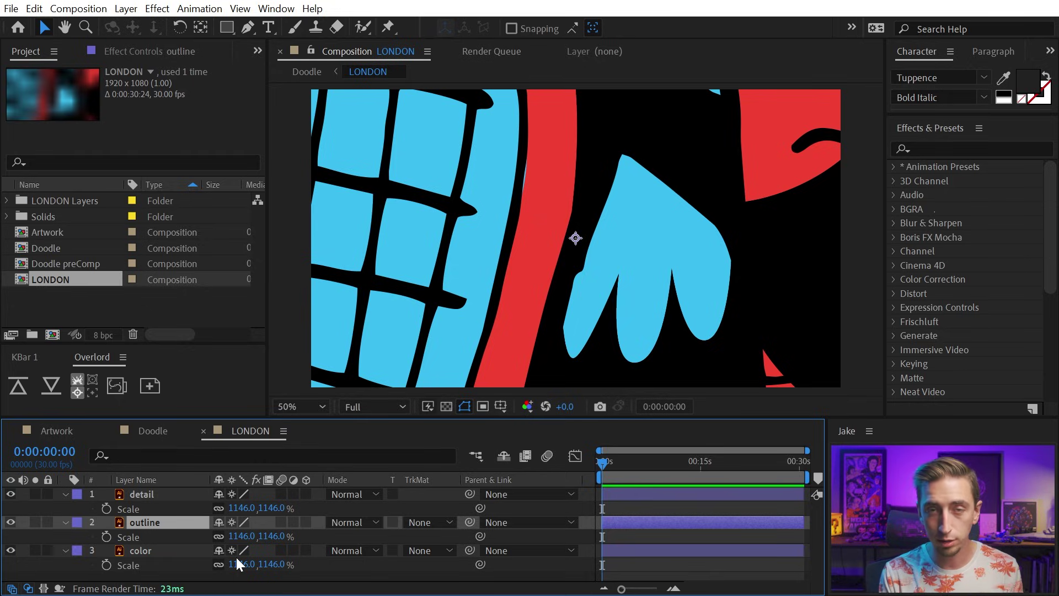
Step: Switch to the Doodle composition to see the enlarged LONDON artwork rendered sharp
click(149, 436)
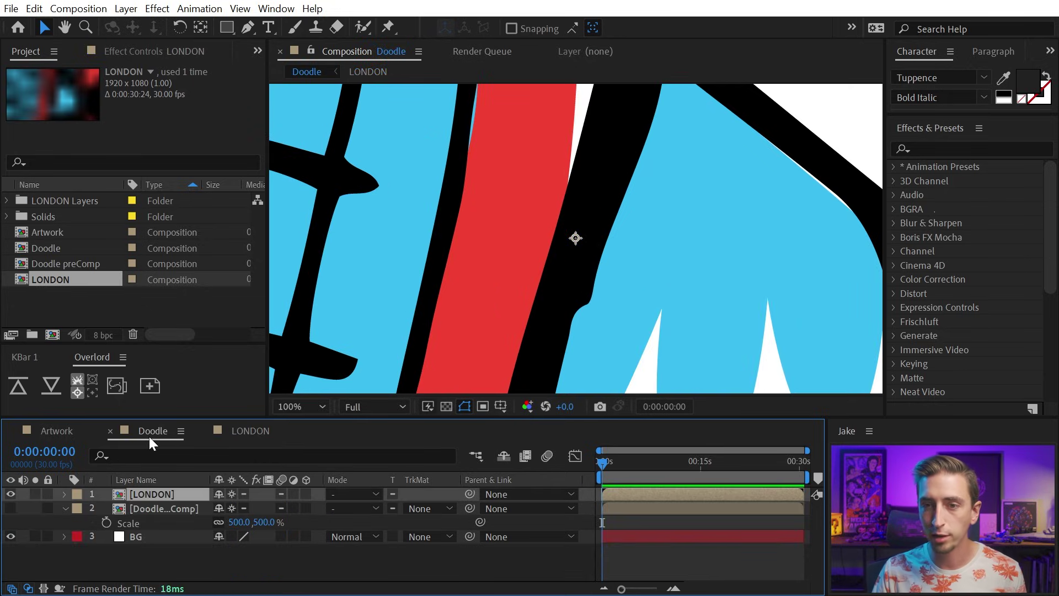